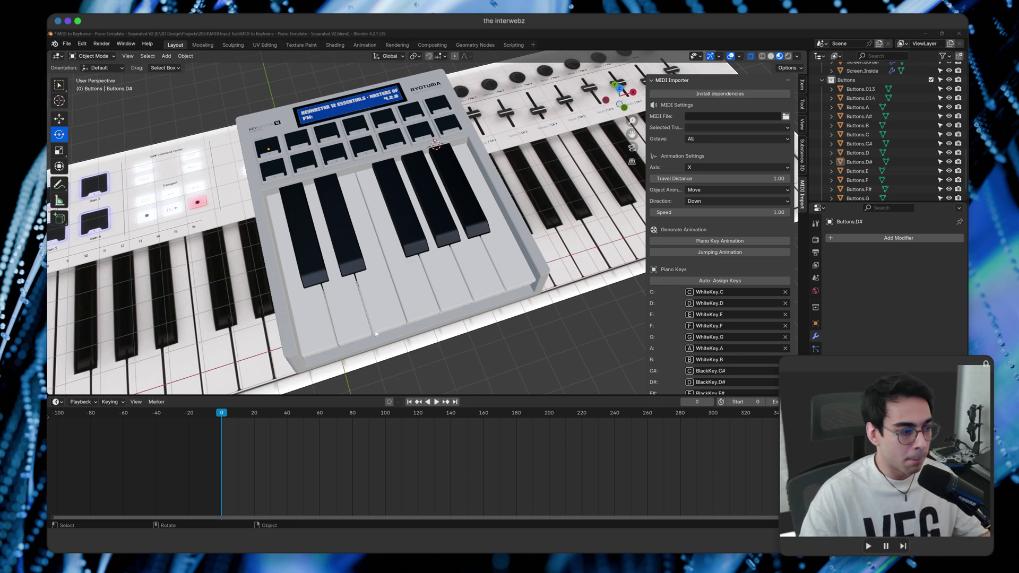
middle_click_drag(375, 334, 330, 335)
left_click(330, 335)
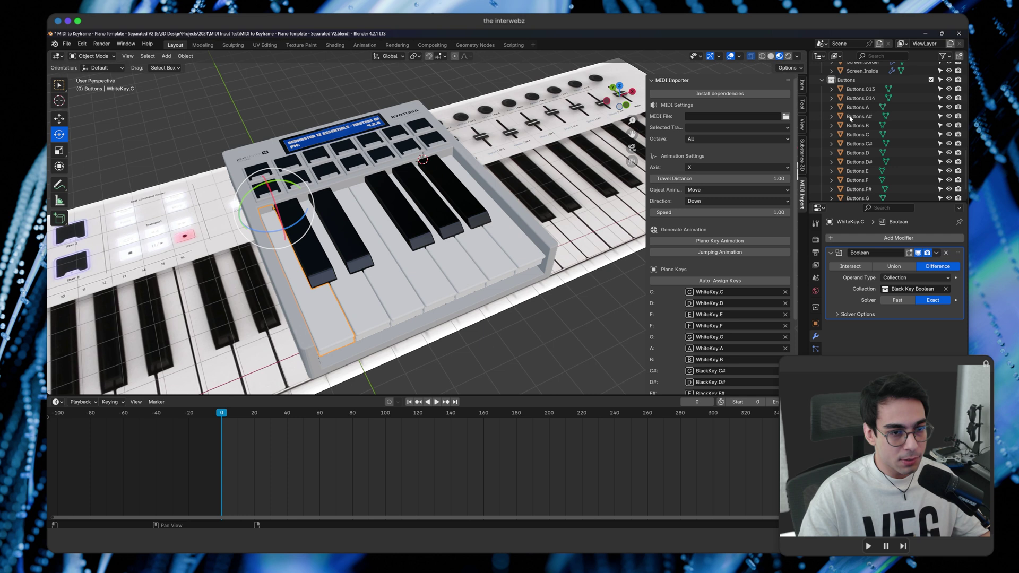
scroll(878, 112, "up", 10)
scroll(878, 112, "down", 1)
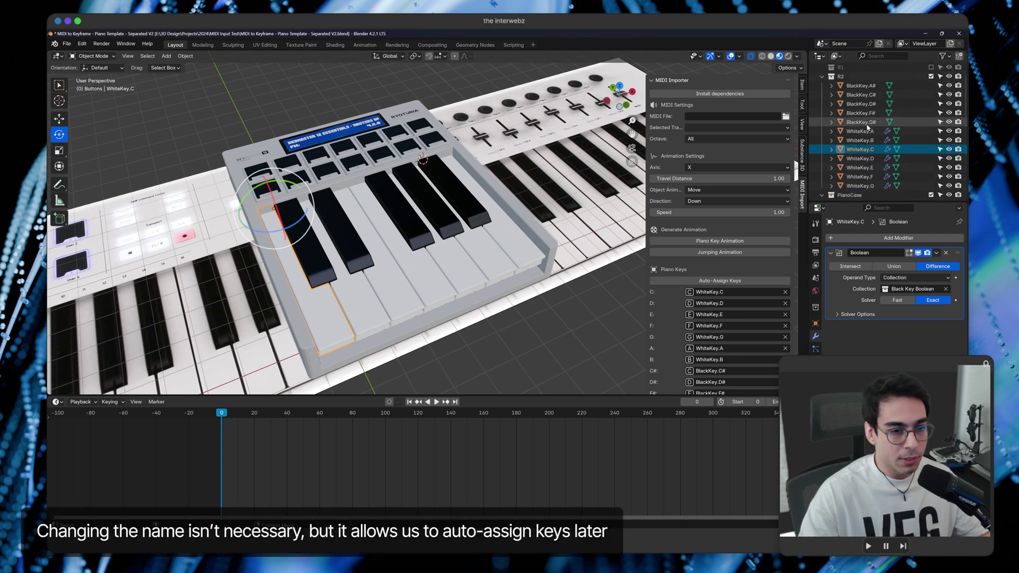
left_click(365, 308)
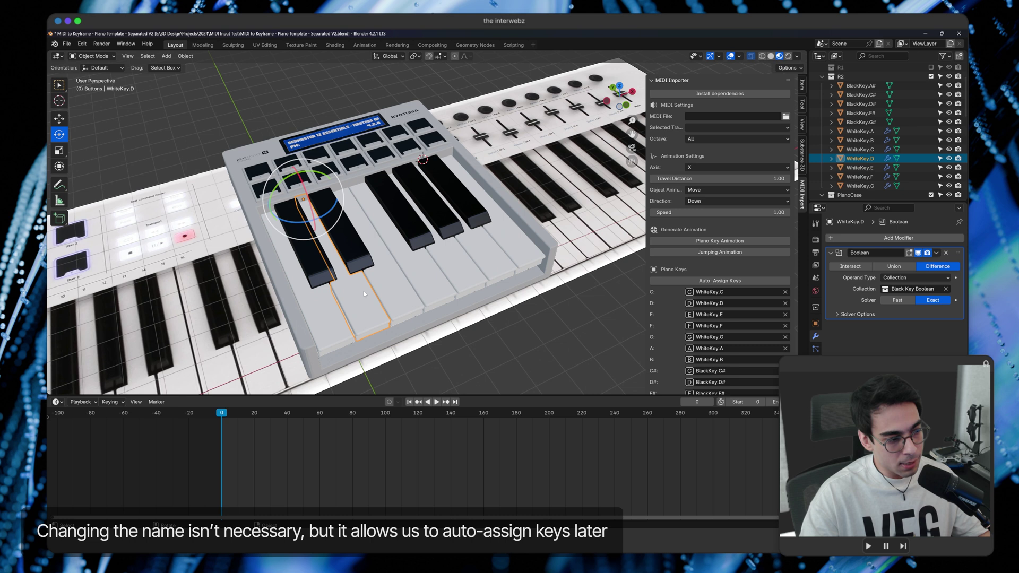
left_click(410, 287)
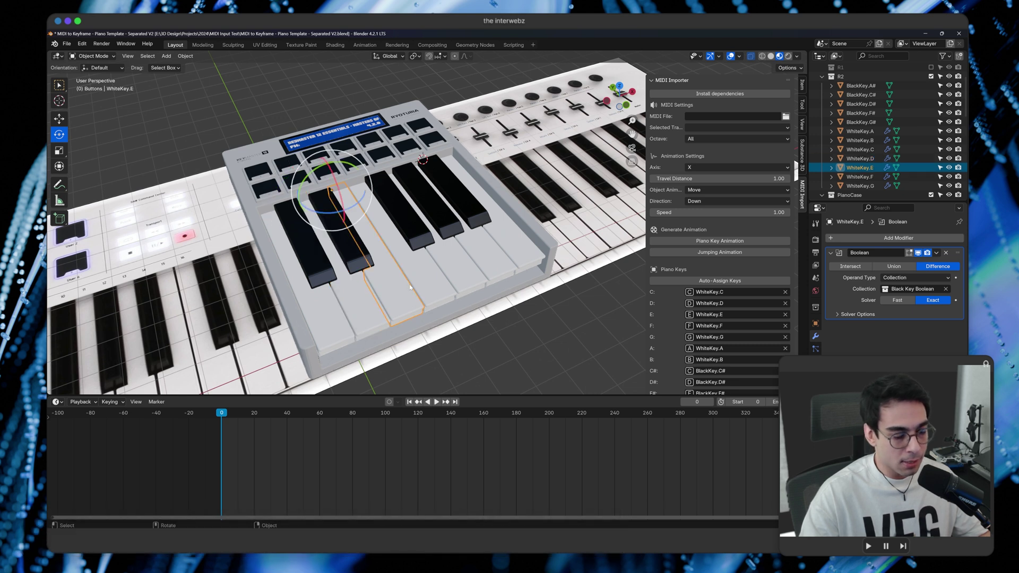
left_click(310, 261)
scroll(860, 132, "down", 3)
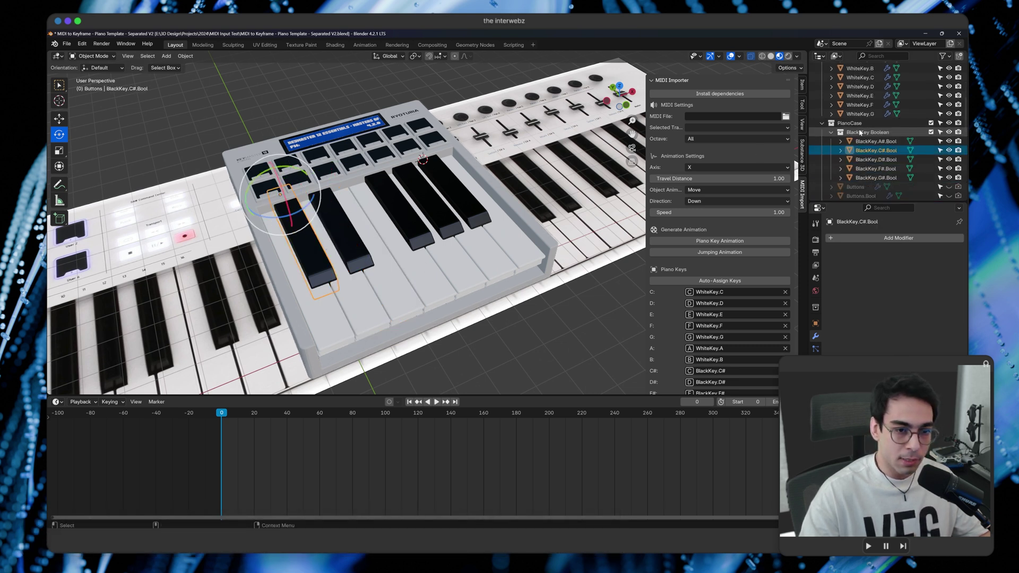
left_click(348, 227)
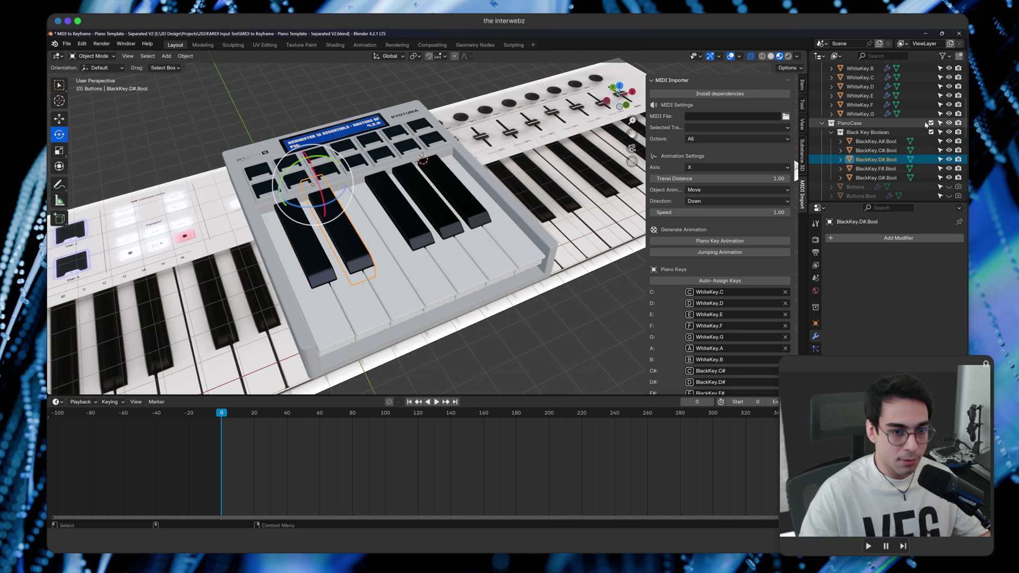
scroll(876, 125, "up", 5)
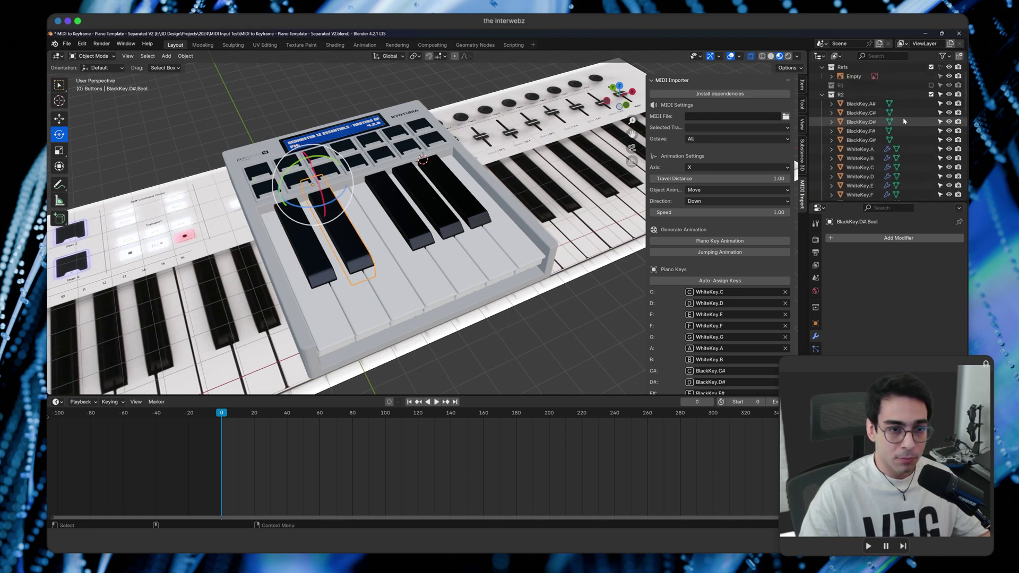
left_click(264, 186)
middle_click_drag(264, 187, 482, 206)
scroll(885, 123, "down", 5)
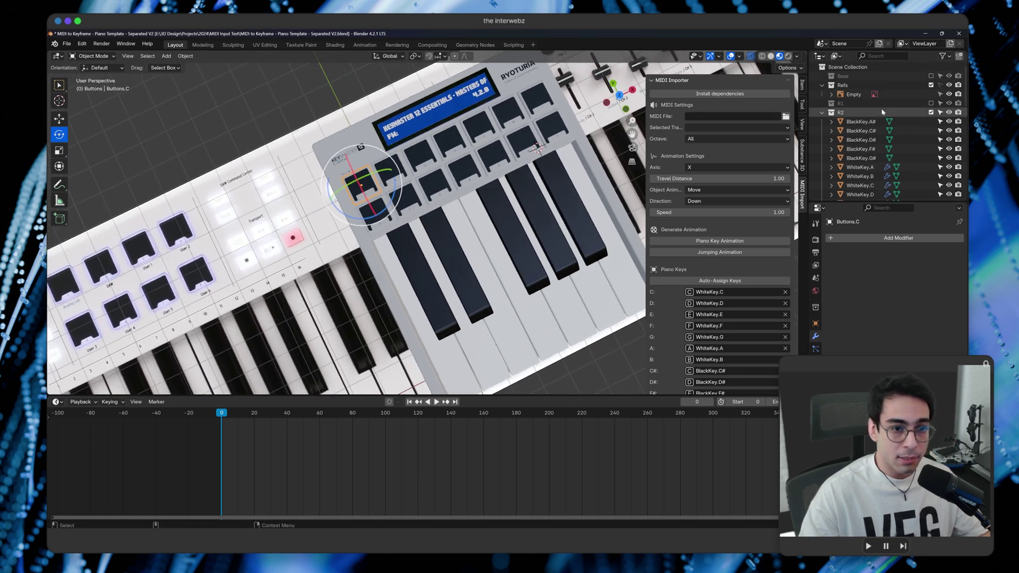
scroll(884, 123, "down", 5)
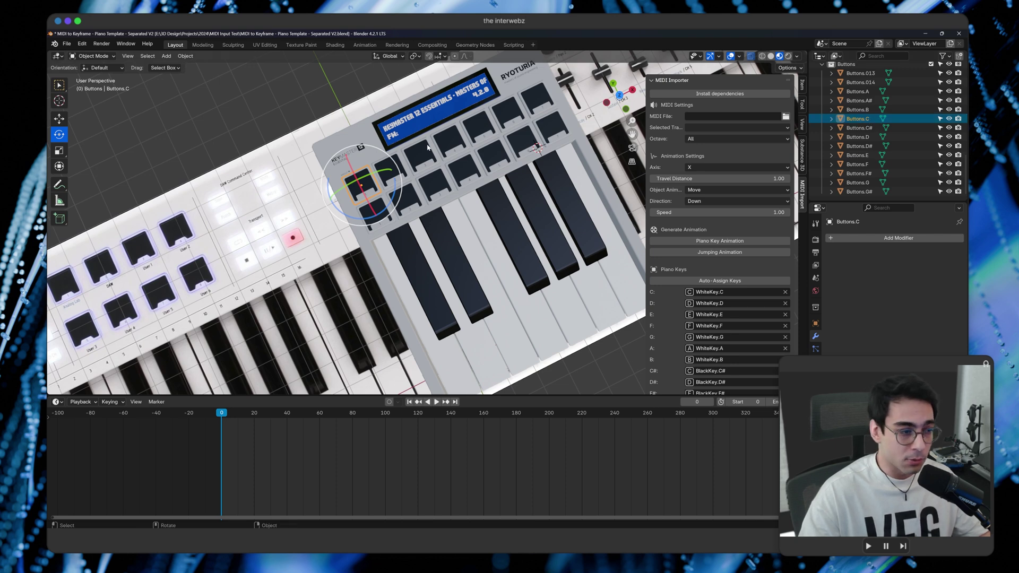
left_click(390, 169)
left_click(419, 154)
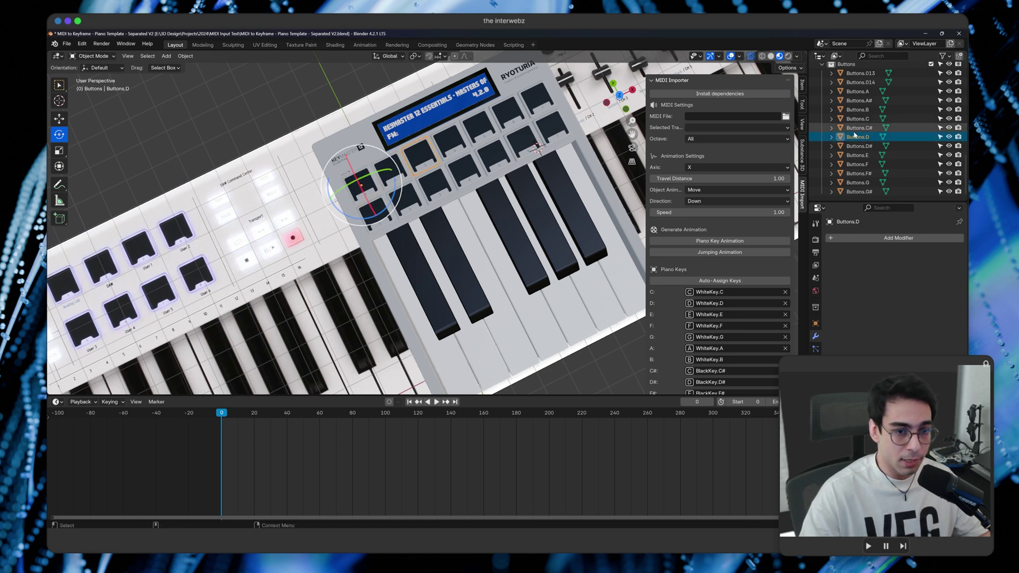
middle_click_drag(483, 136, 439, 204)
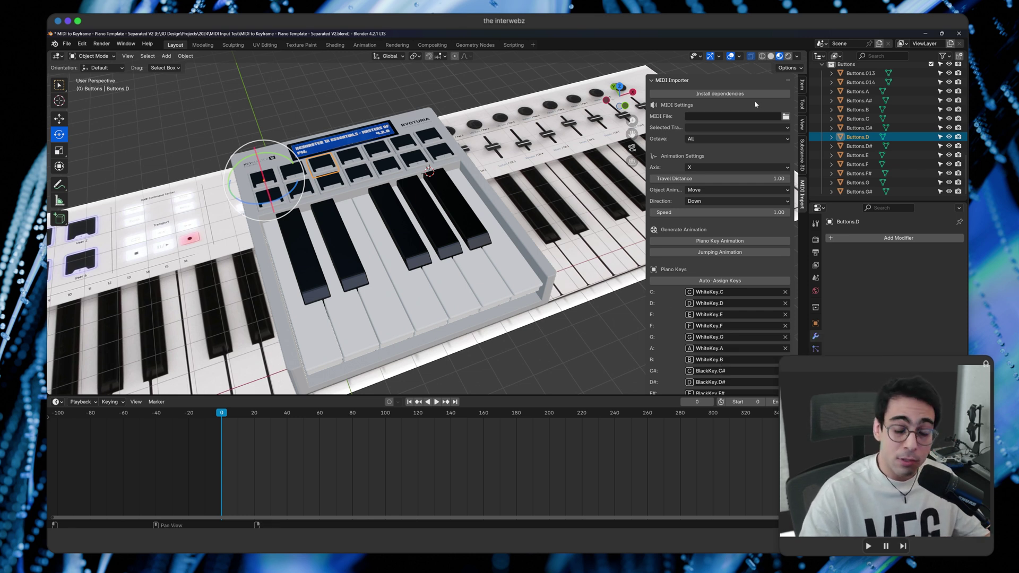
- Load MML_apple_market.mid into the MIDI importer and leave Track 3 Acoustic Bass as the selected track
left_click(785, 116)
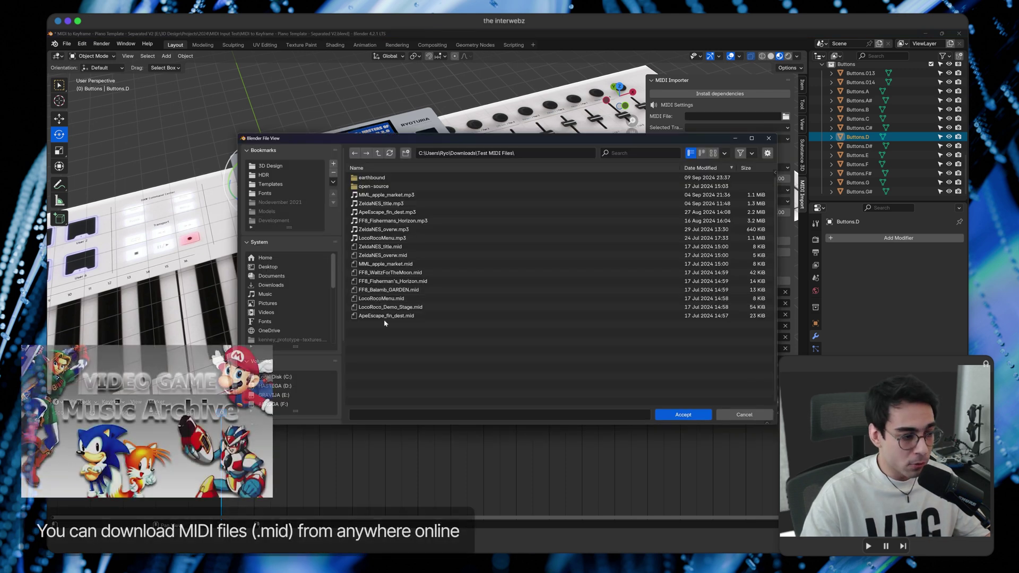
left_click(393, 265)
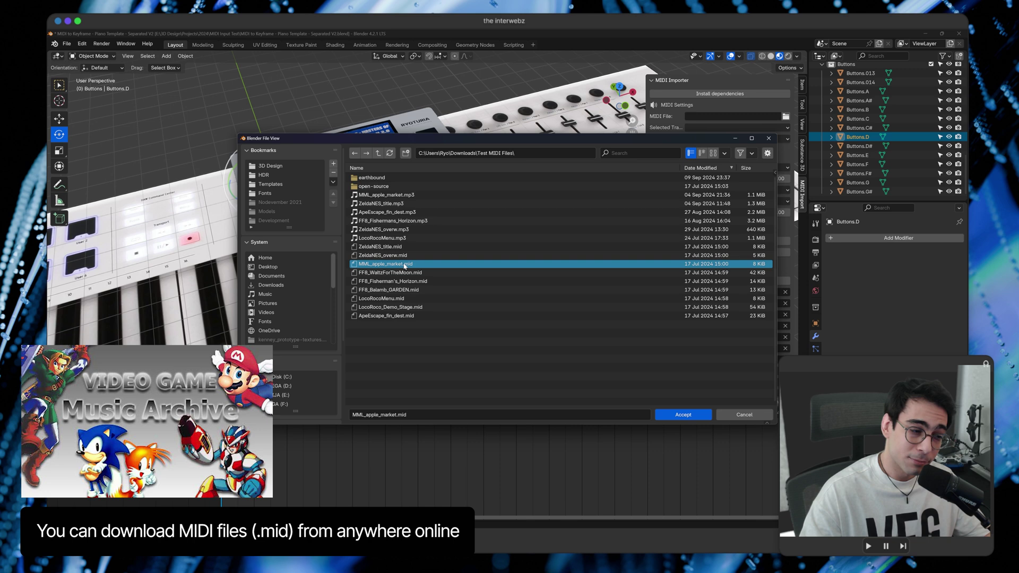
double_click(404, 265)
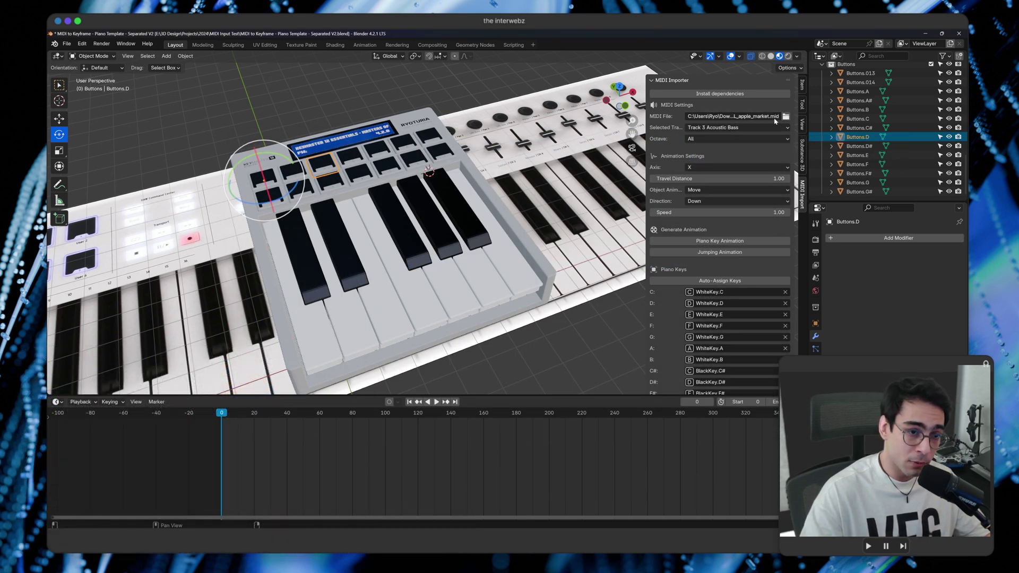
left_click(764, 128)
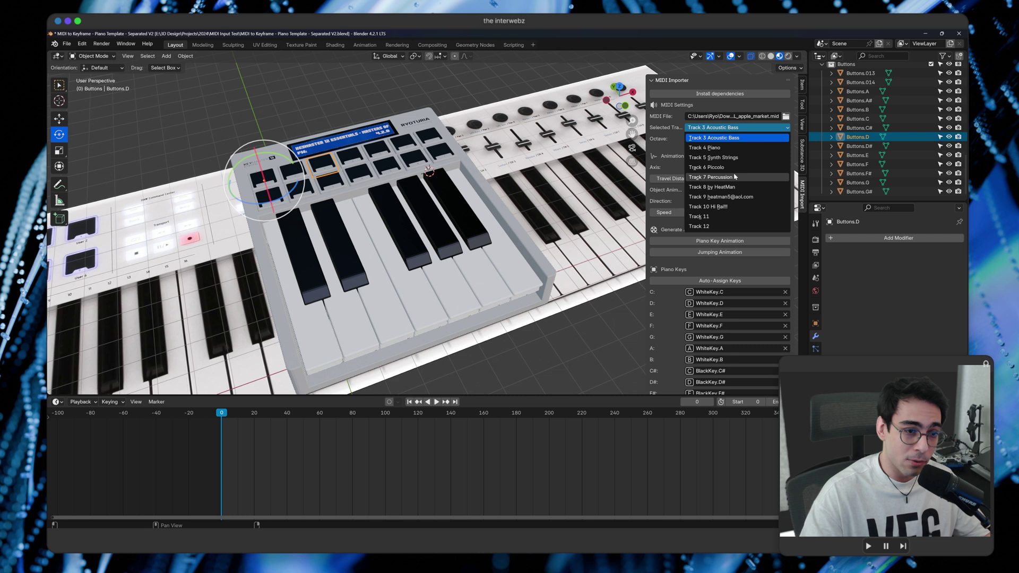
left_click(759, 137)
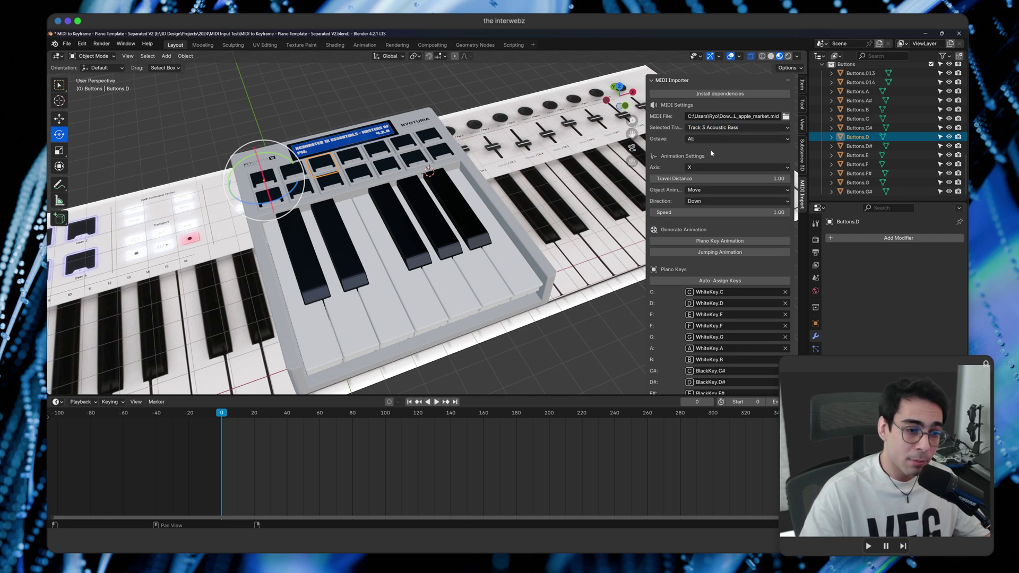
- Launch Audacity with the apple market MIDI file through the PowerToys Run launcher
key("alt+space")
type("au")
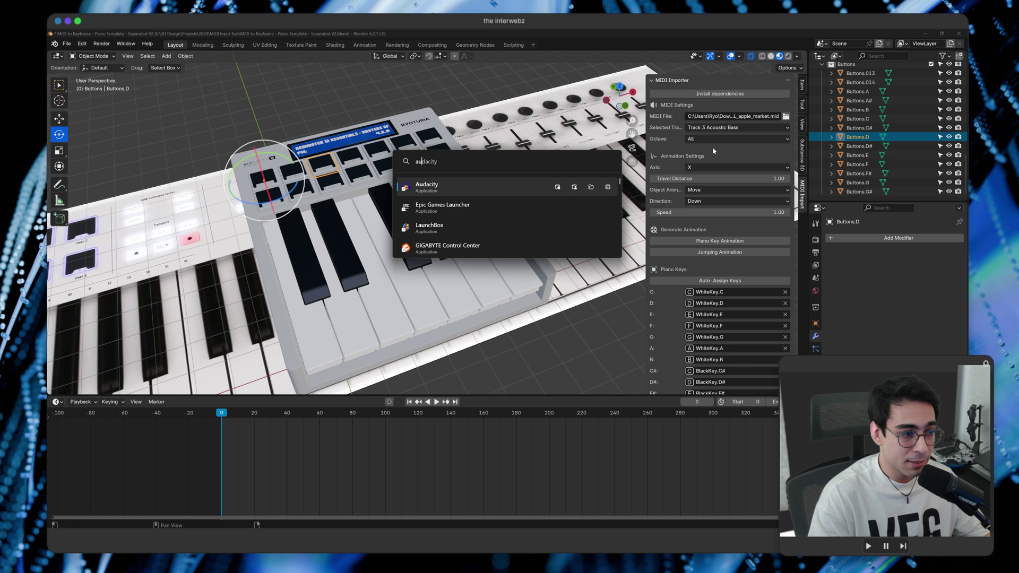
key("Escape")
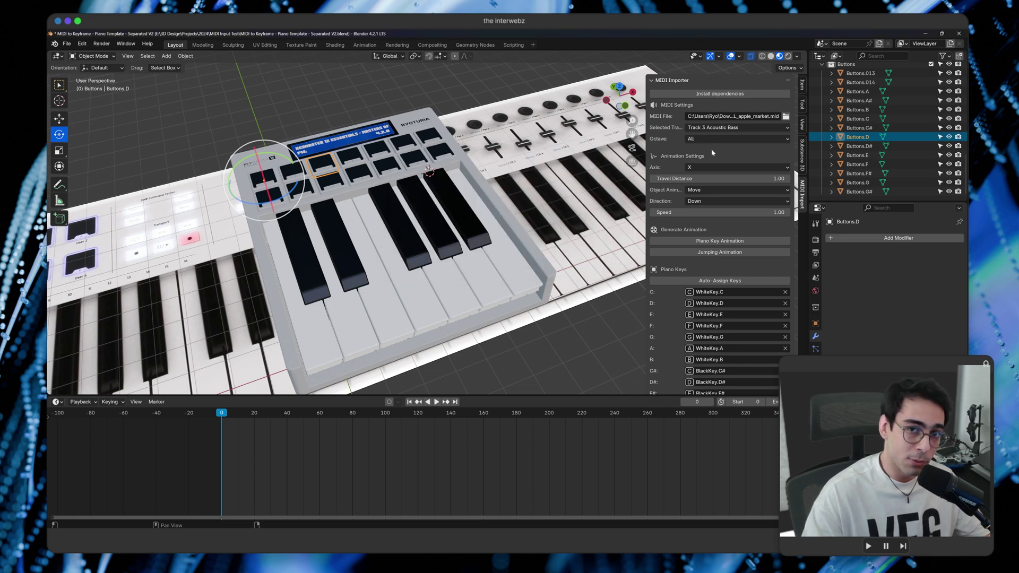
key("alt+space")
key("Return")
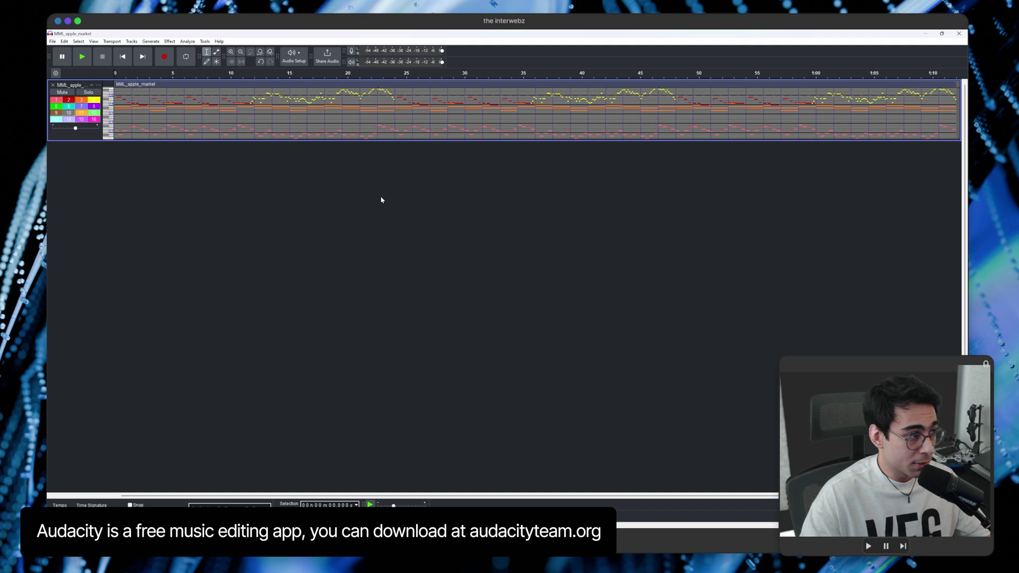
- Turn off all twelve MIDI channels in Audacity
left_click(59, 101)
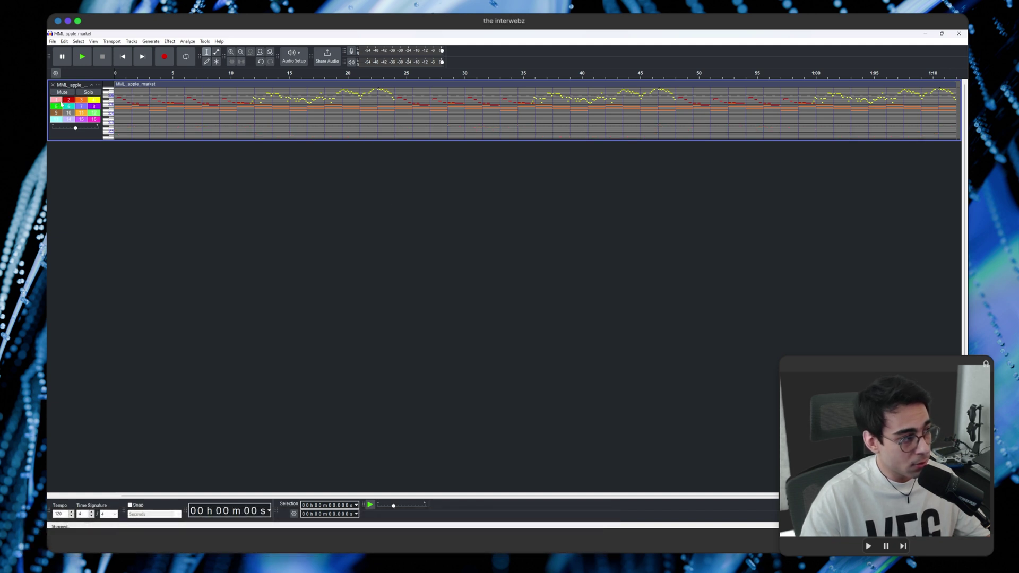
left_click(70, 100)
left_click(81, 99)
left_click(93, 100)
left_click(55, 106)
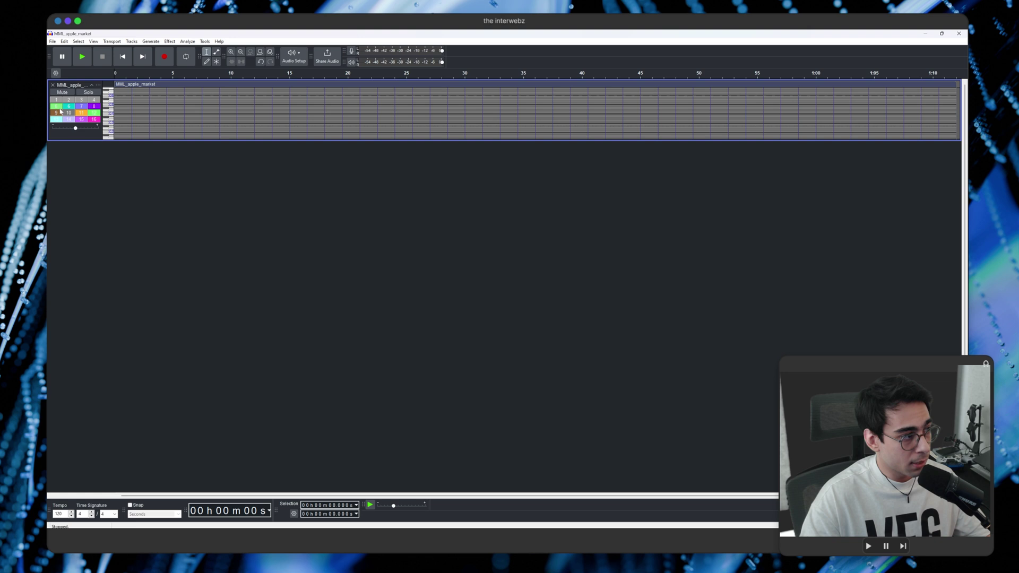
left_click(69, 107)
left_click(81, 106)
left_click(94, 106)
left_click(56, 112)
left_click(69, 112)
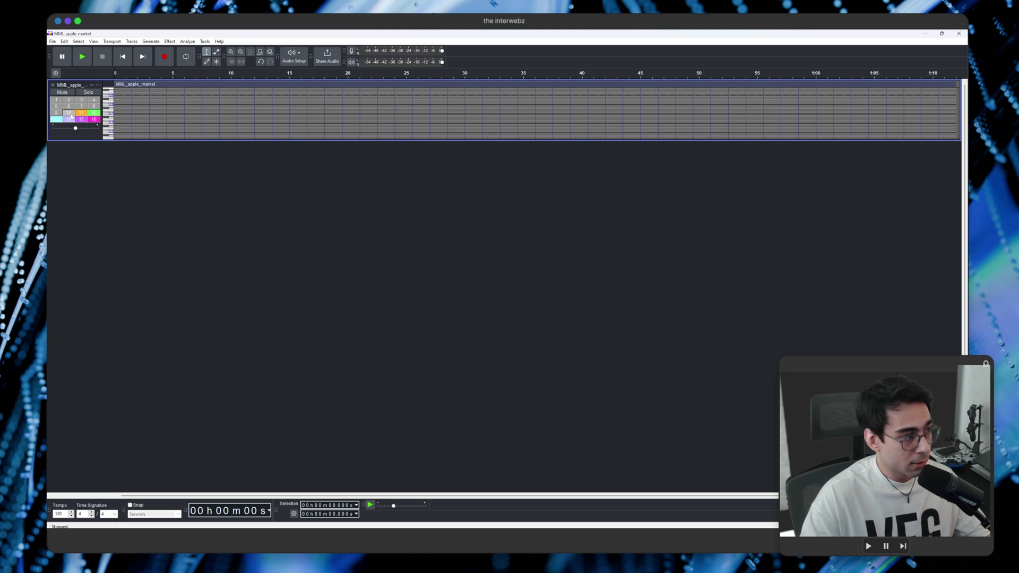
left_click(82, 112)
left_click(95, 113)
- Solo channels 1 and 3 in turn, then re-enable channels 1 through 4
left_click(56, 100)
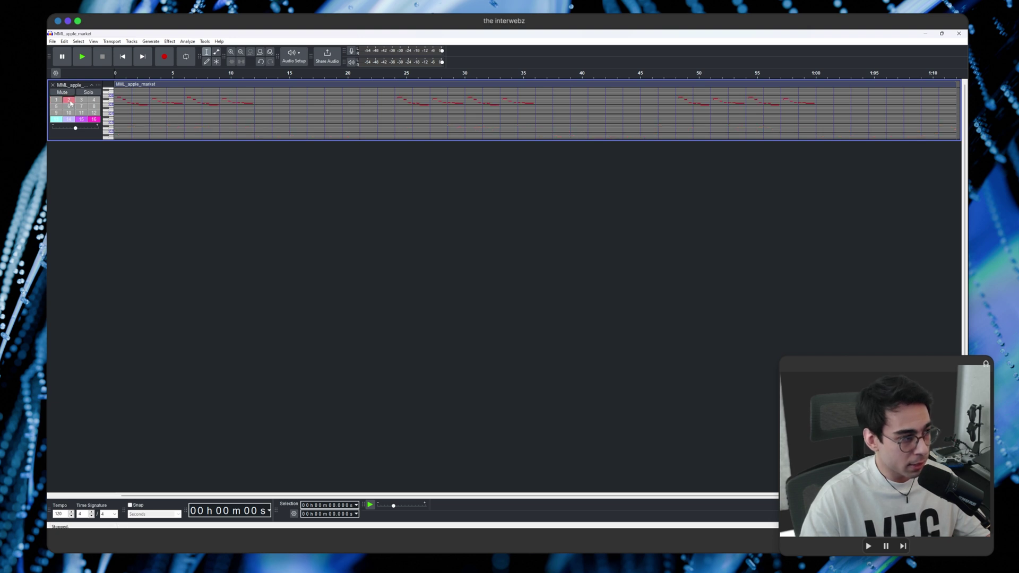
left_click(69, 101)
left_click(79, 101)
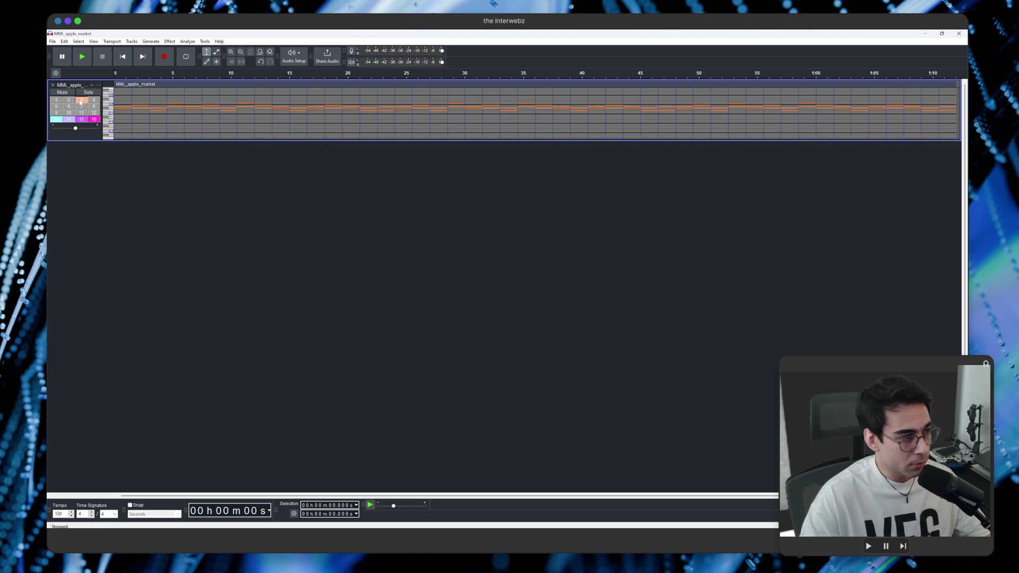
left_click(56, 103)
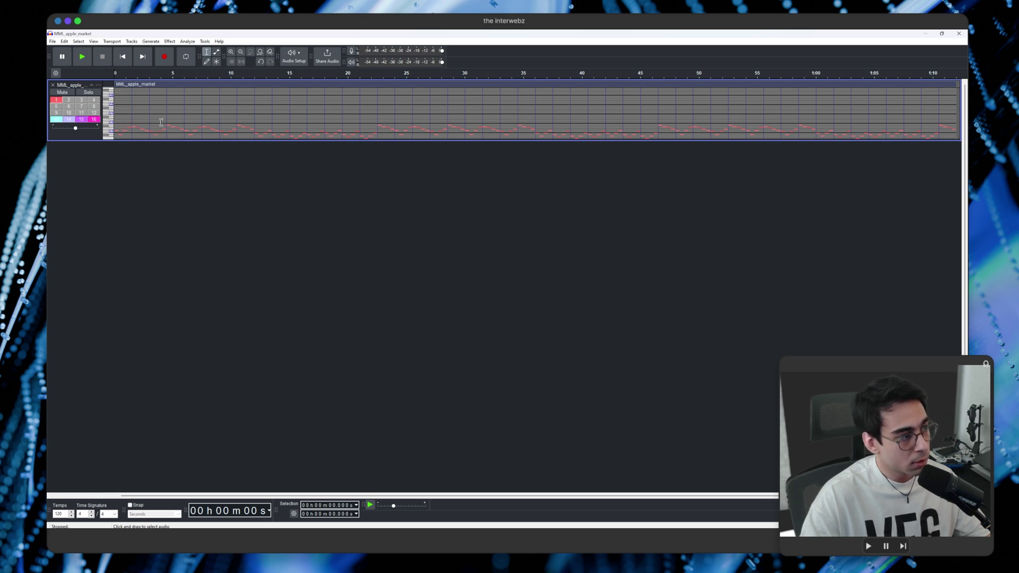
left_click(81, 100)
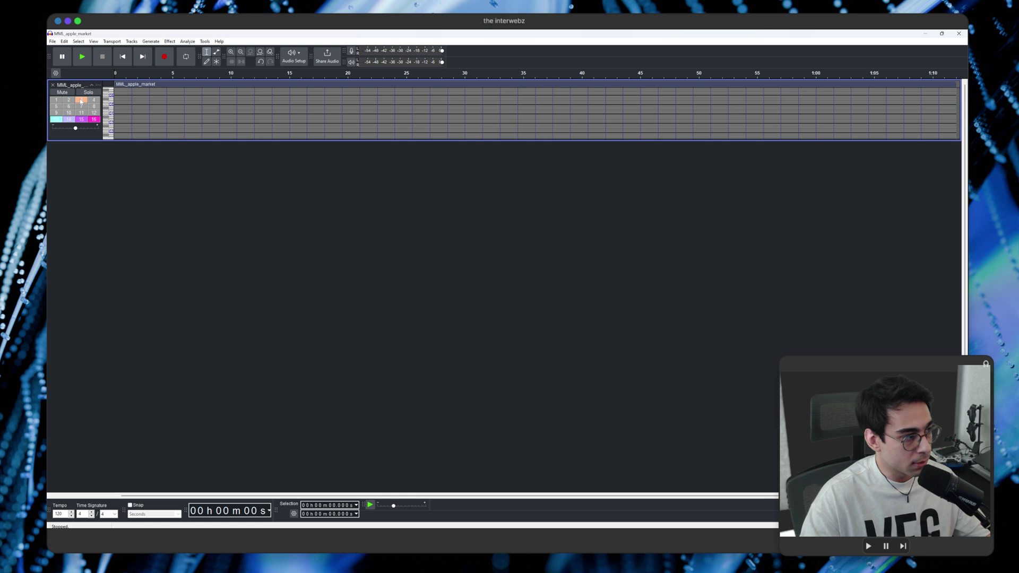
left_click(69, 100)
left_click(56, 101)
left_click(81, 100)
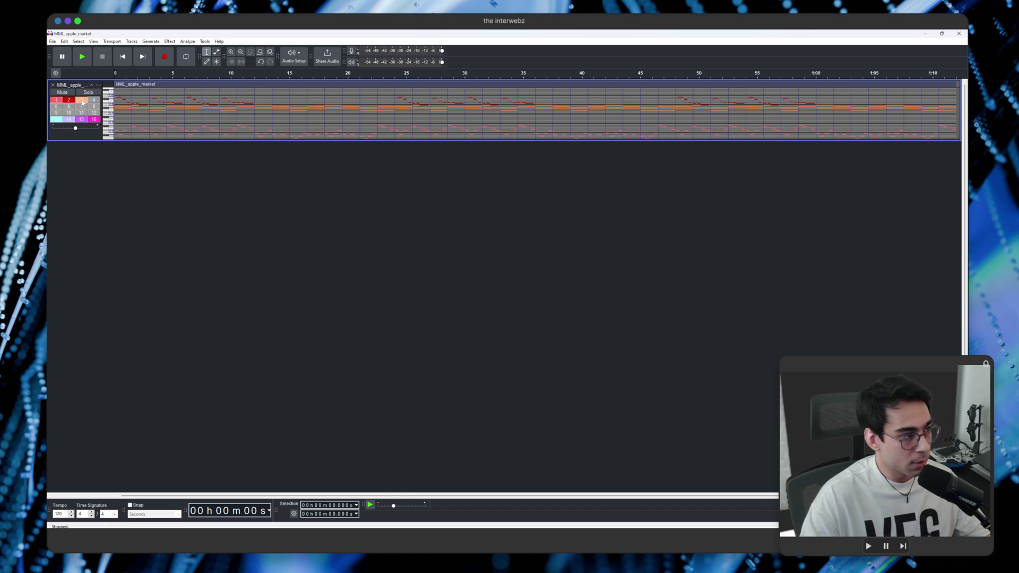
left_click(93, 100)
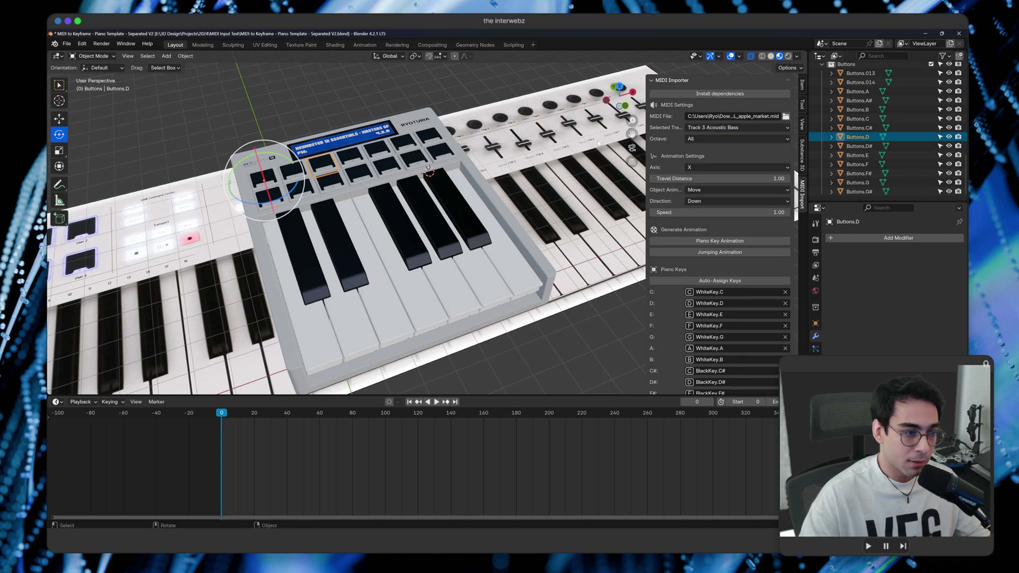
- Leave the MIDI importer's Octave option set to All
left_click(709, 140)
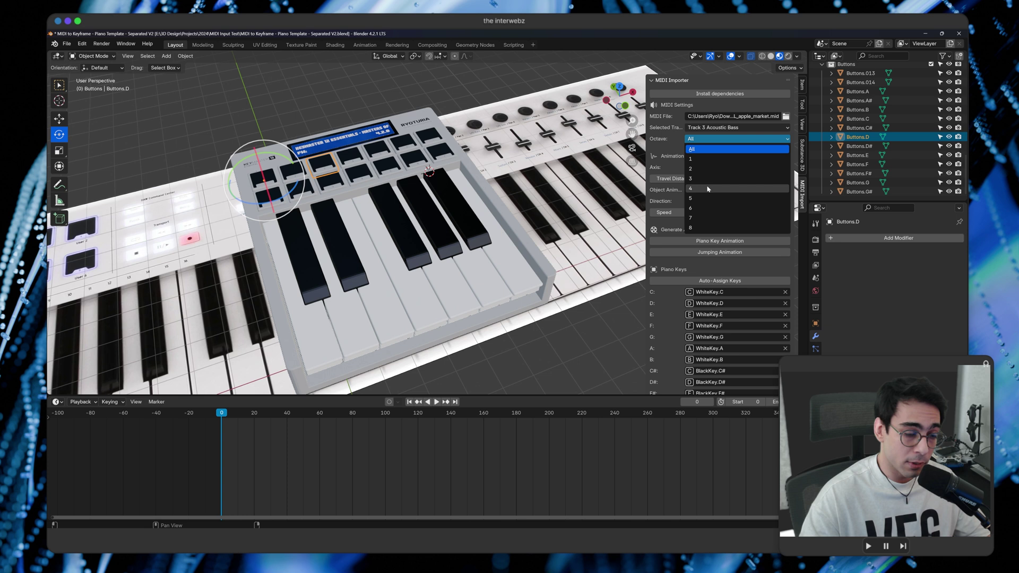
left_click(690, 149)
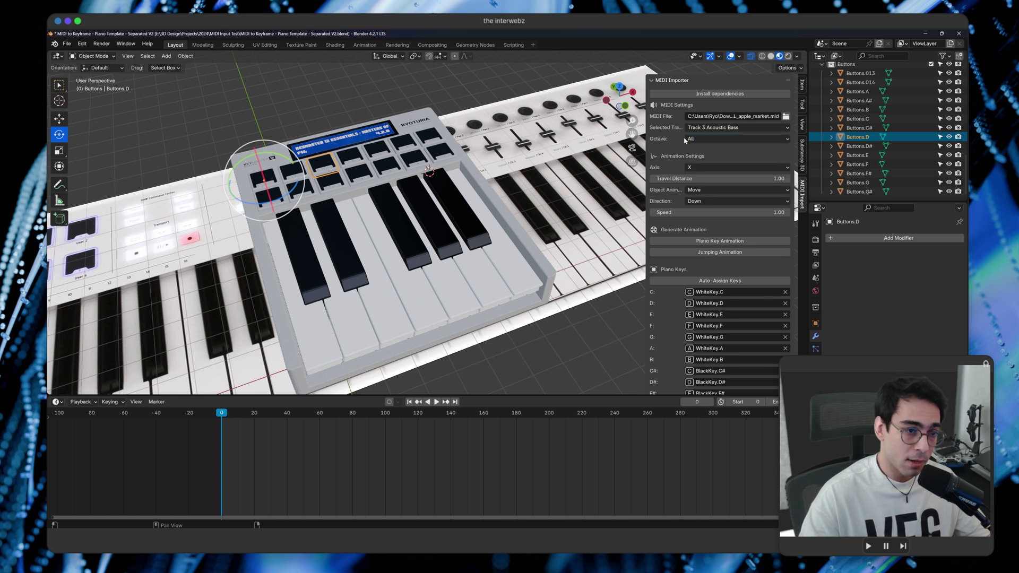
left_click(719, 140)
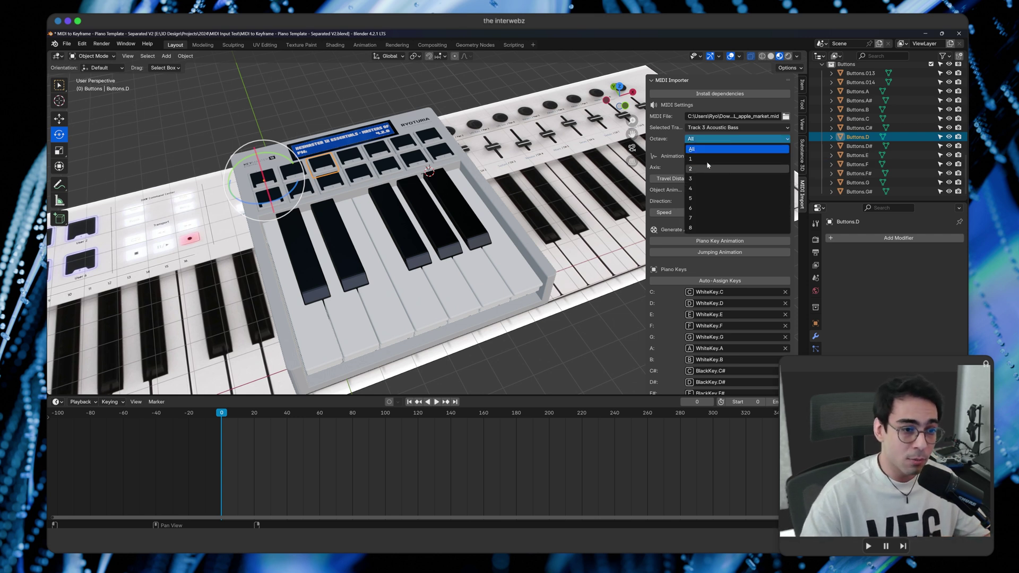
left_click(691, 149)
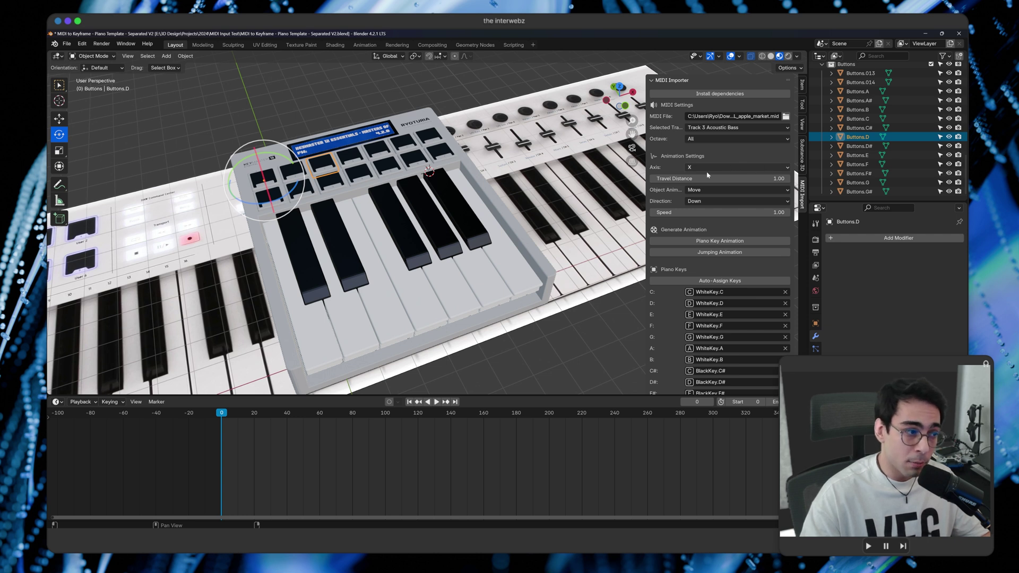
- Select several pad buttons in turn, finishing on the first pad, Buttons.C
left_click(264, 178)
left_click(298, 183)
left_click(329, 167)
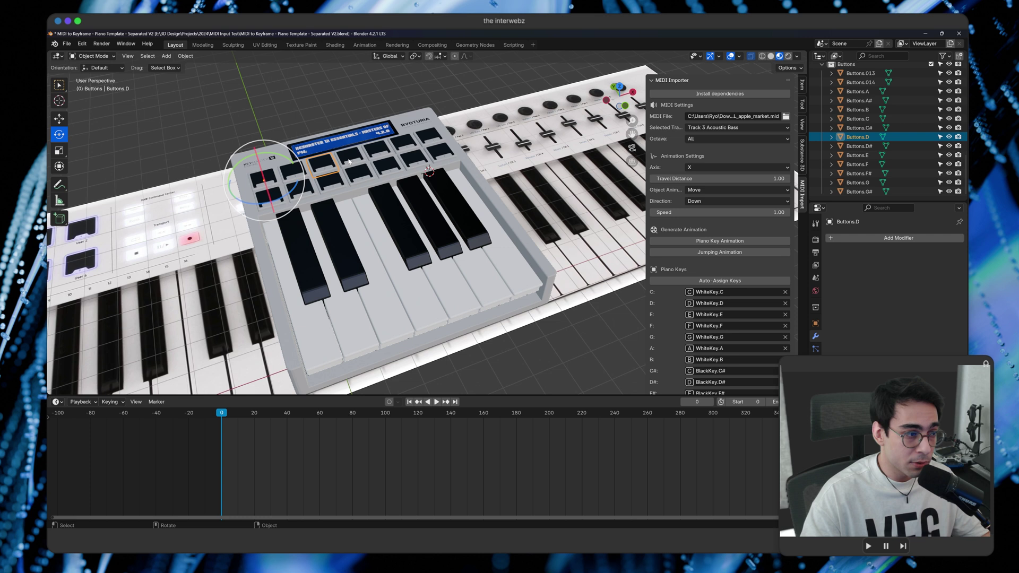
left_click(349, 158)
left_click(378, 151)
left_click(404, 143)
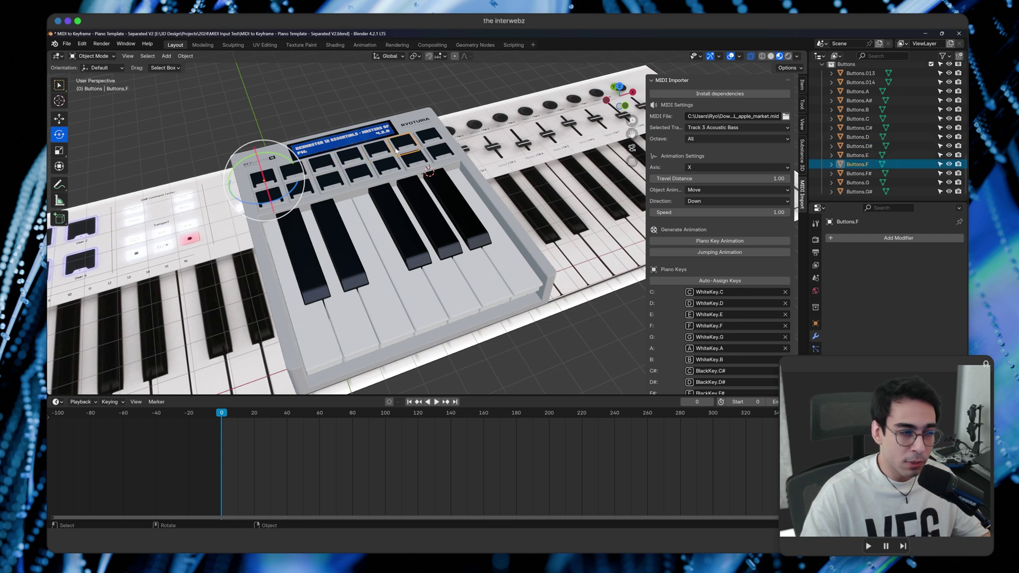
left_click(265, 177)
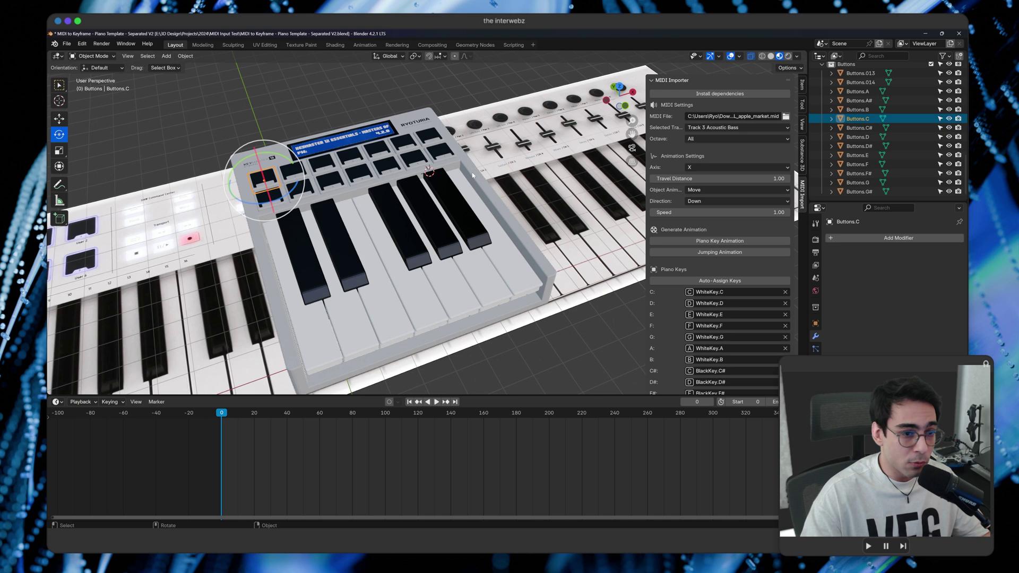
key("shift+space")
key("g")
middle_click_drag(196, 185, 343, 221)
left_click_drag(290, 215, 293, 212)
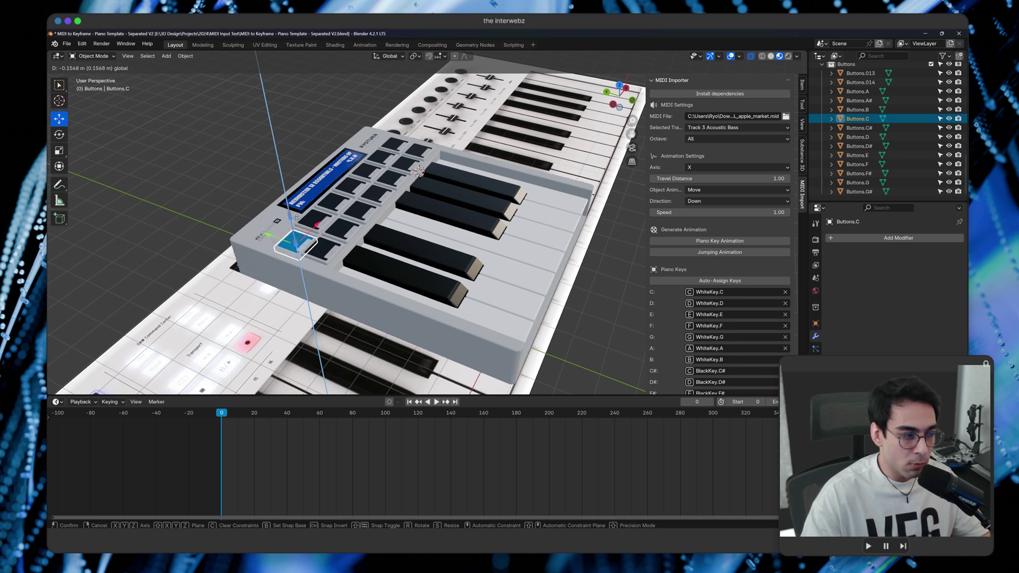
left_click(316, 254)
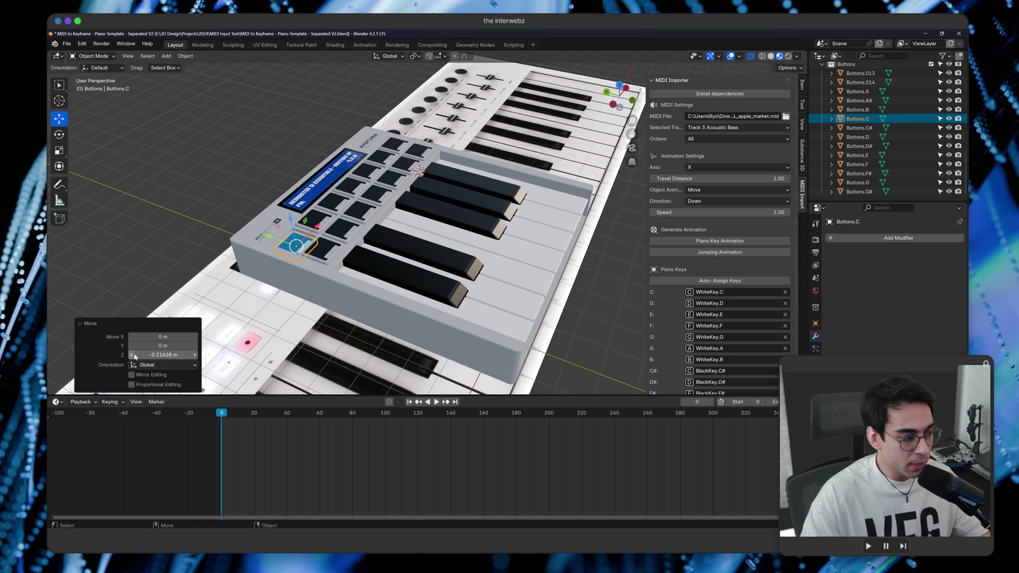
left_click(133, 354)
left_click(148, 354)
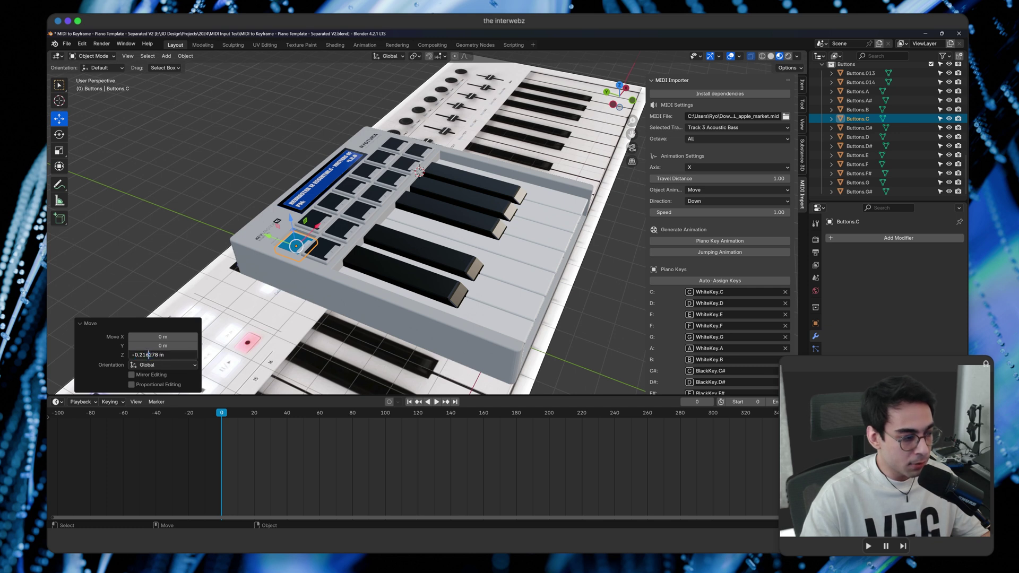
key("Return")
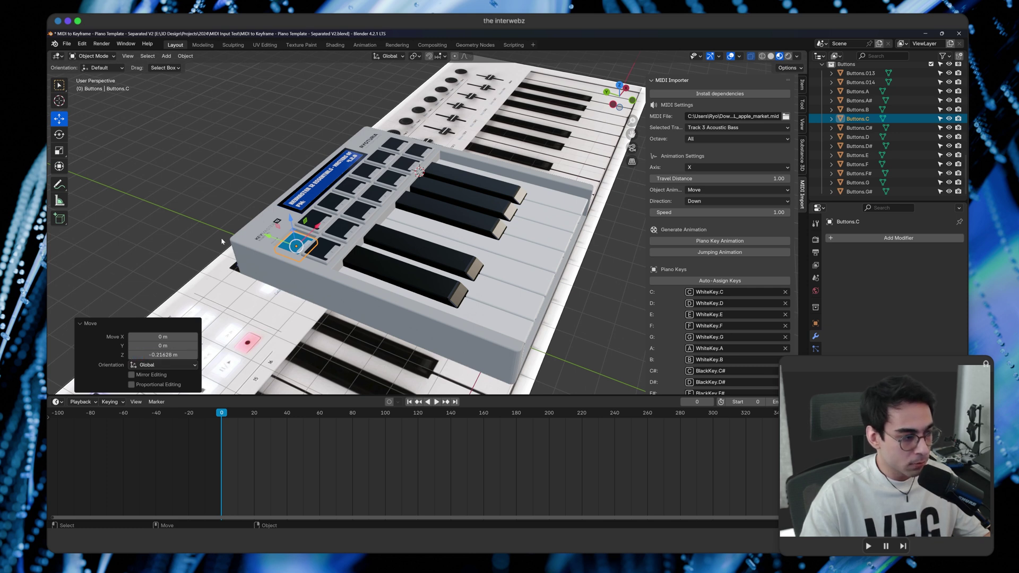
key("ctrl+z")
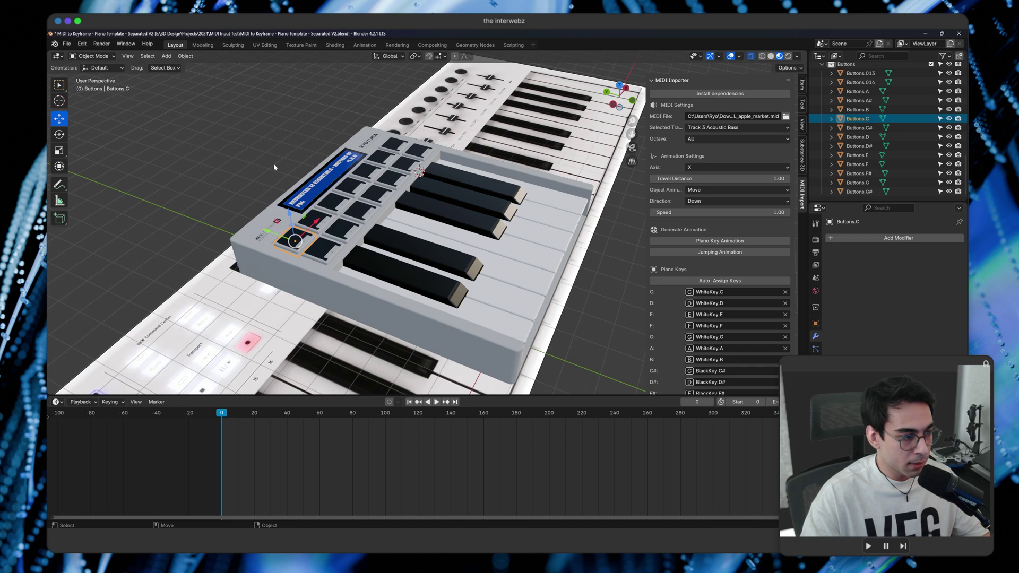
- Deselect the pad, then set the animation Axis to Z with Travel Distance 0.20
left_click(274, 167)
middle_click_drag(274, 167, 372, 106, "shift")
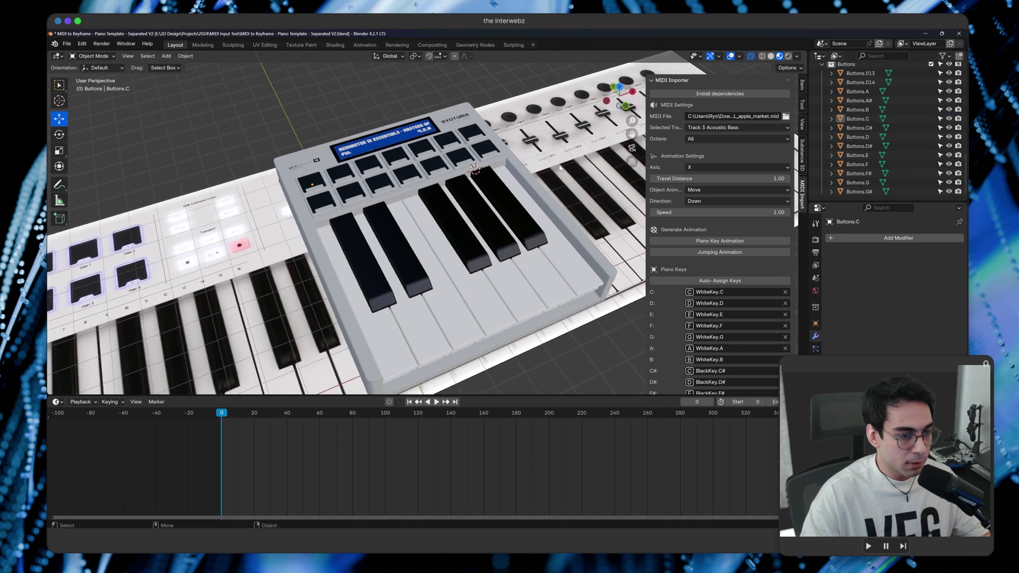
left_click(728, 168)
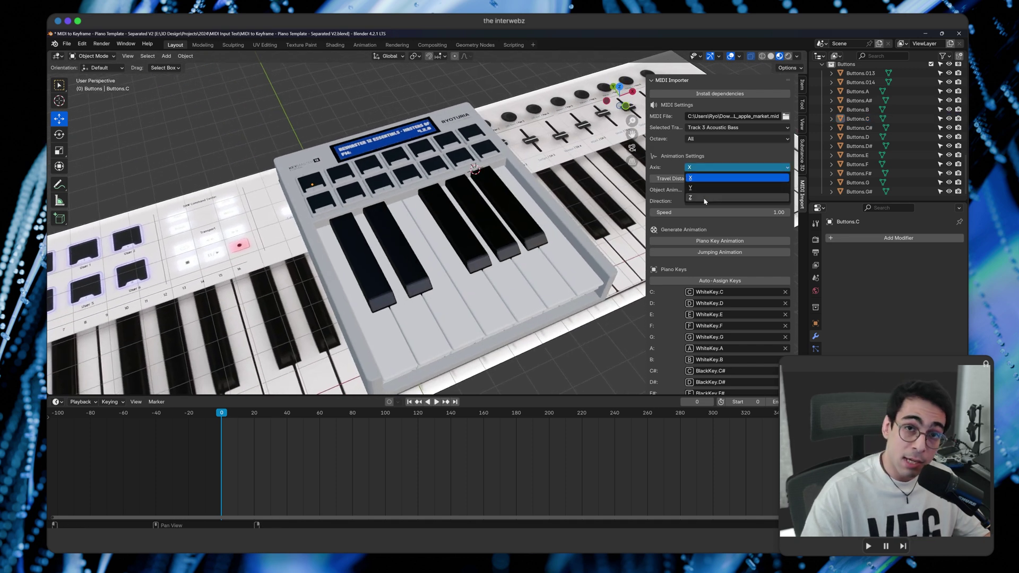
left_click(704, 198)
left_click(706, 178)
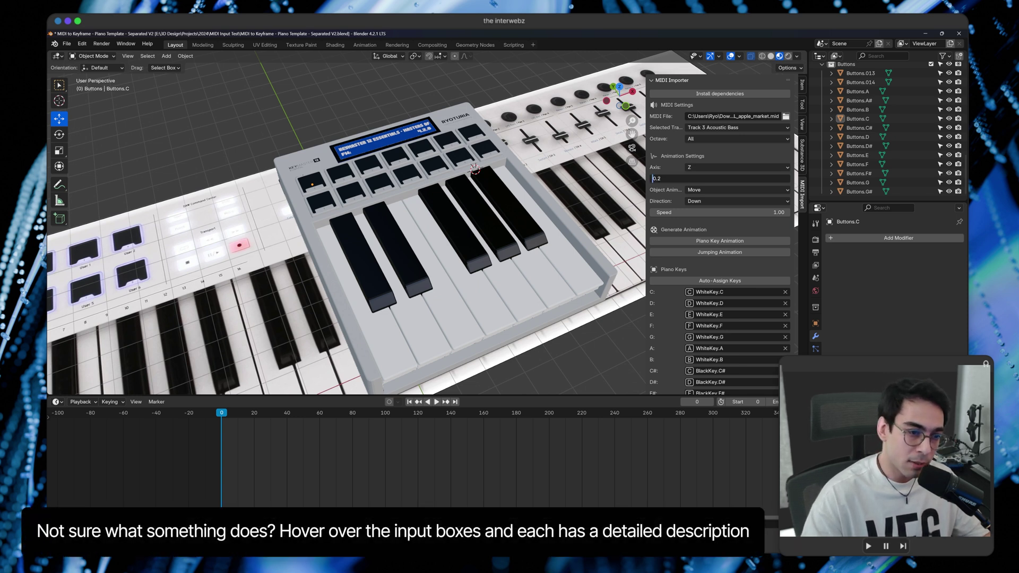
key("Return")
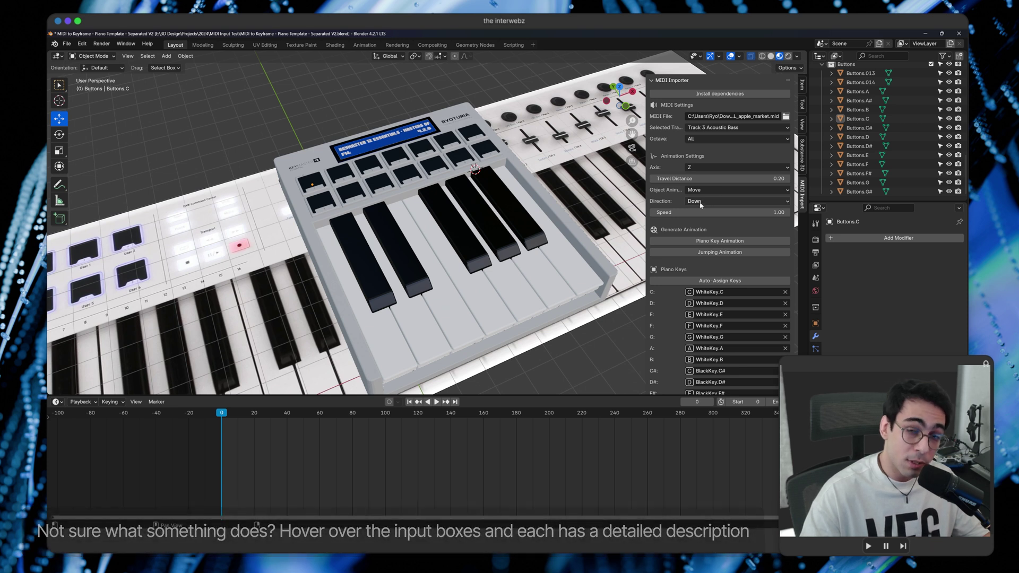
- Keep Direction at Down and Object Animation at Move
mouse_move(700, 204)
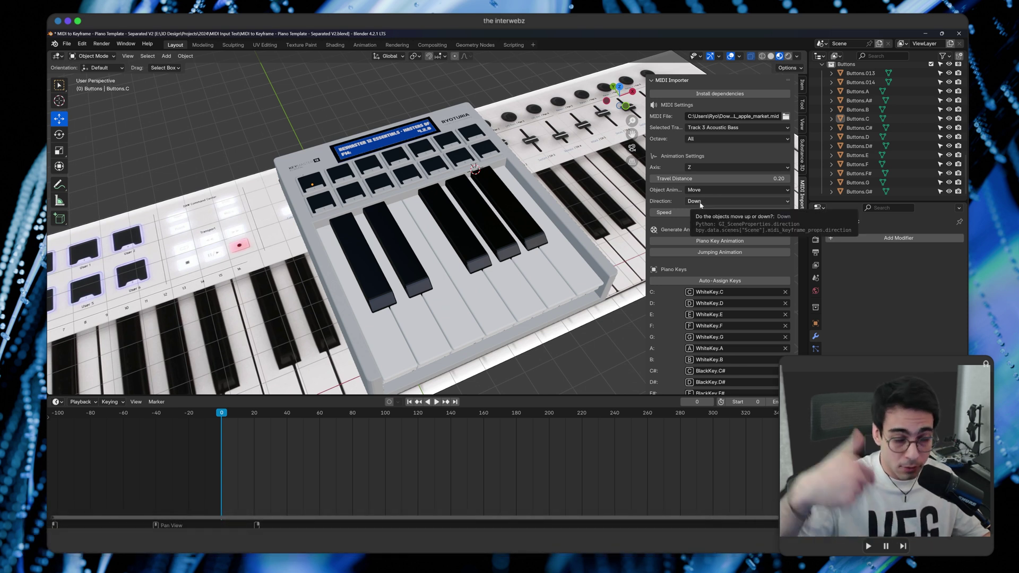
left_click(700, 204)
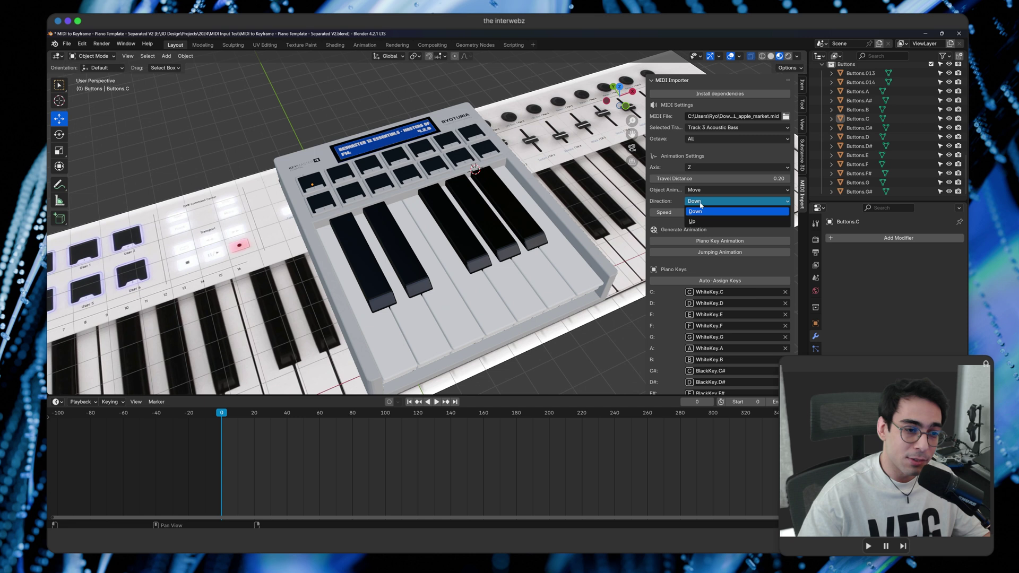
left_click(701, 204)
left_click(700, 204)
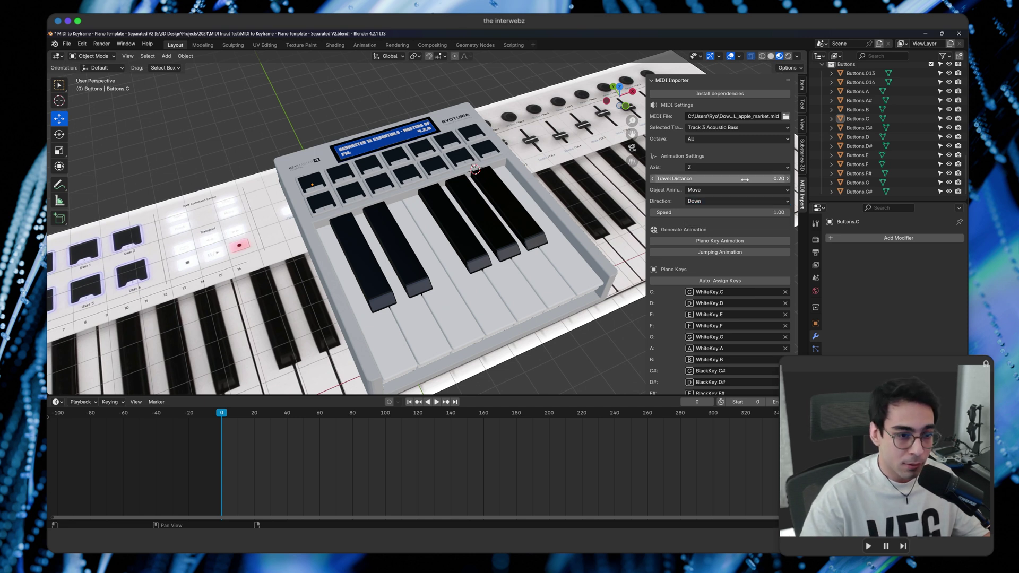
left_click(716, 191)
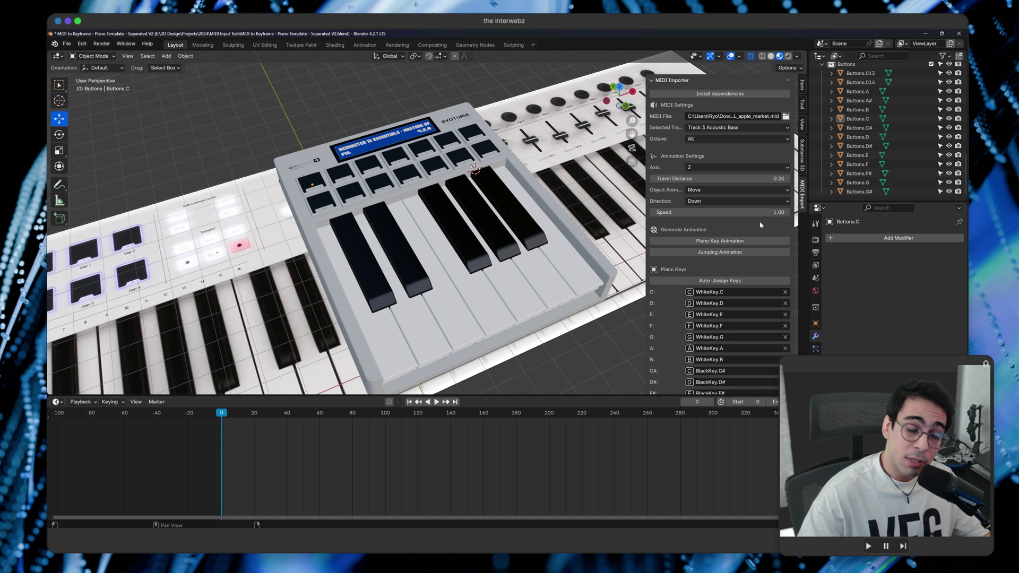
- Clear the WhiteKey and BlackKey objects from the Piano Keys note slots
scroll(760, 224, "down", 4)
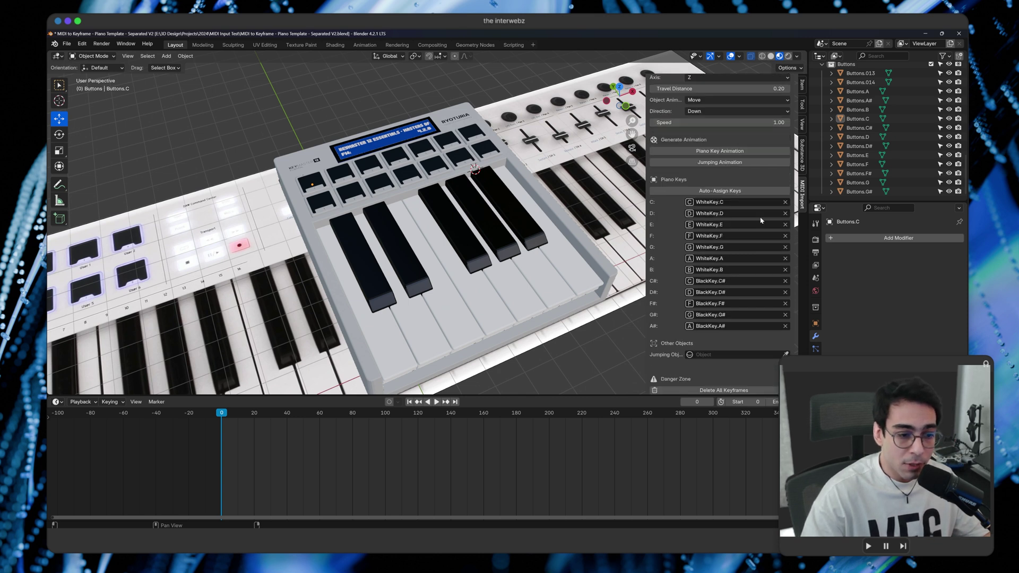
left_click(785, 202)
left_click(785, 213)
left_click(785, 224)
left_click(785, 236)
left_click(785, 247)
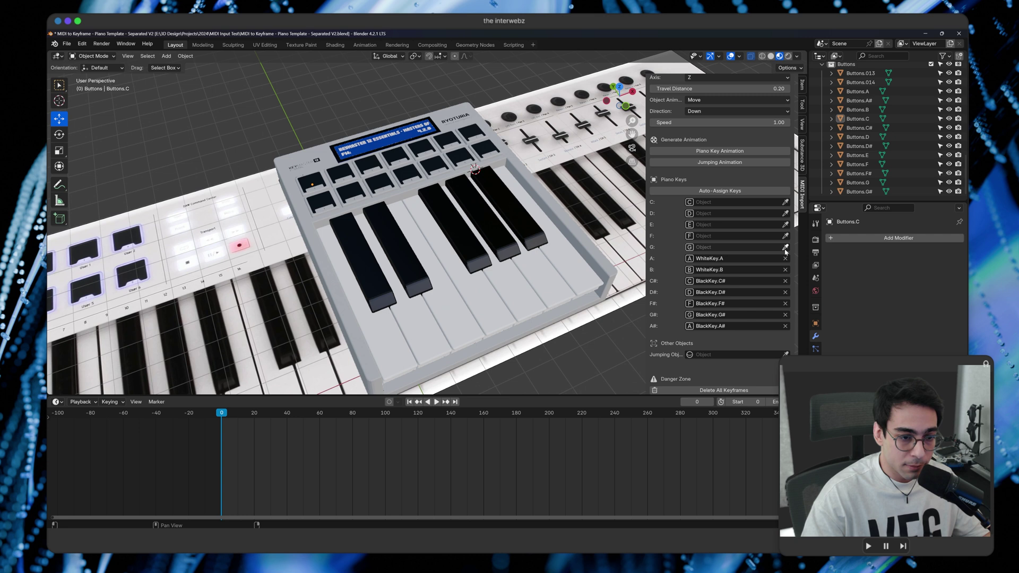
left_click(785, 258)
left_click(785, 269)
left_click(785, 281)
left_click(785, 292)
left_click(785, 303)
left_click(785, 325)
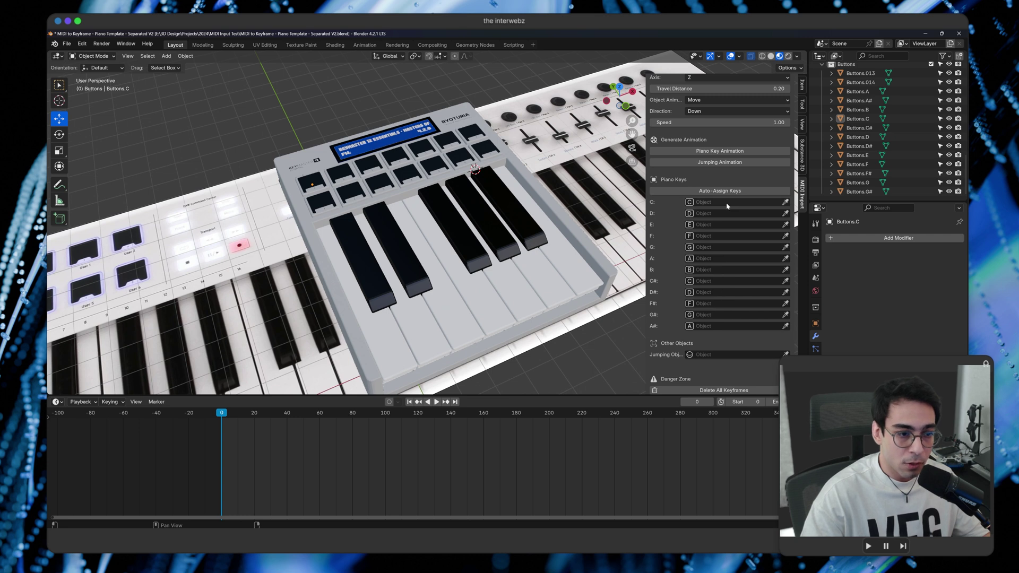
- Select the Buttons collection and auto-assign notes C through A# to the Buttons pads
left_click(857, 119)
left_click(784, 191)
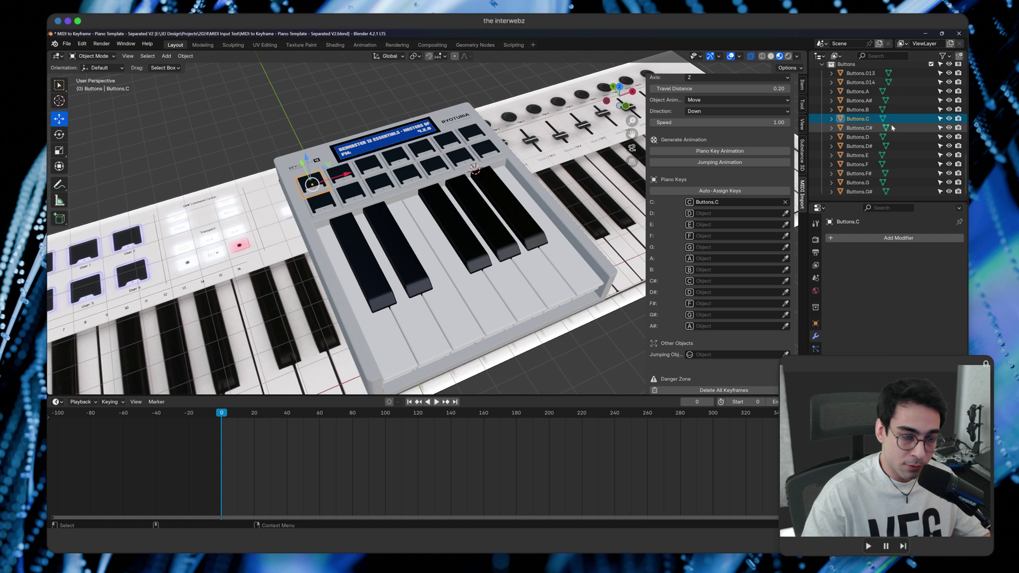
scroll(859, 127, "up", 2)
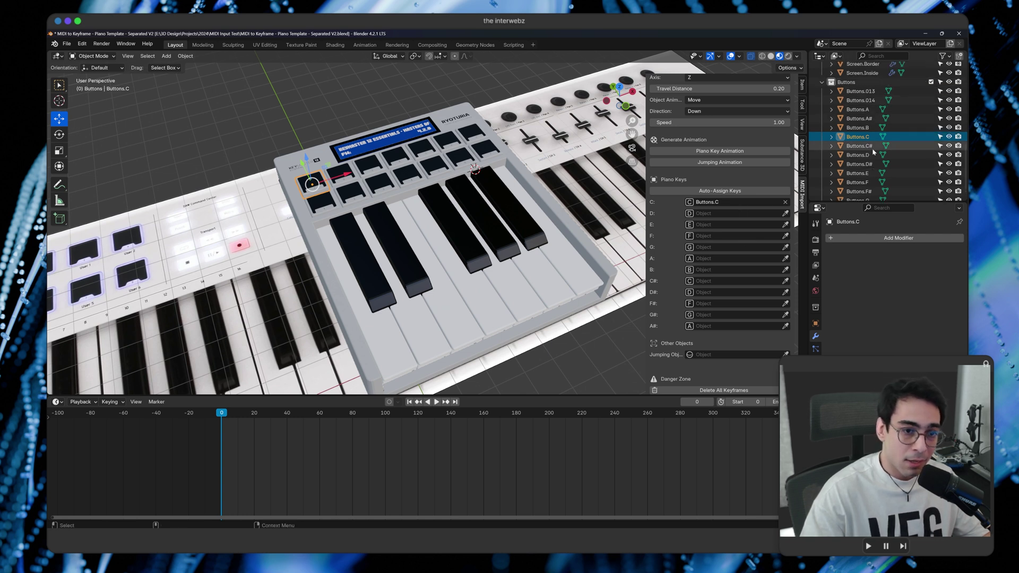
left_click(856, 82)
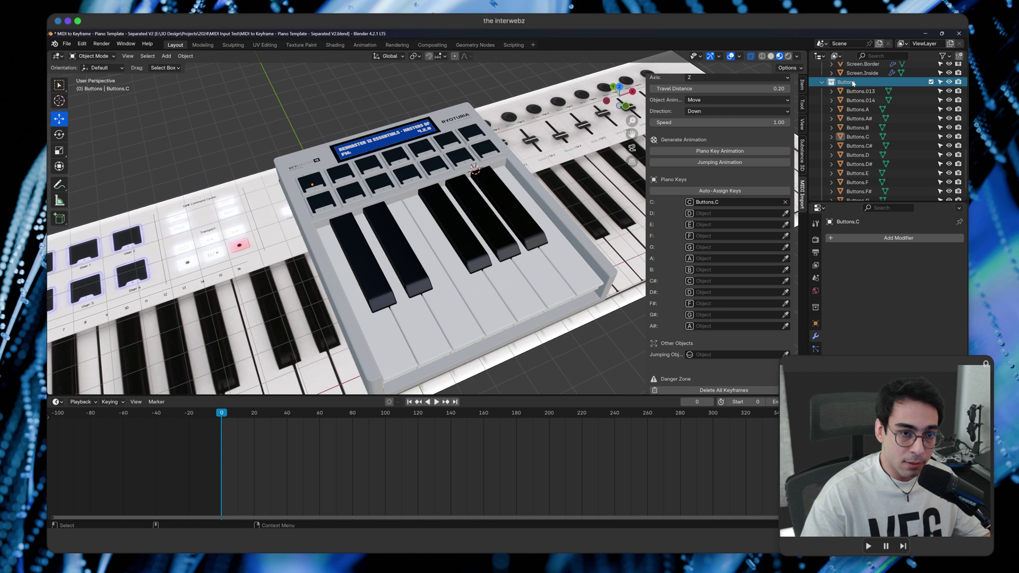
left_click(725, 192)
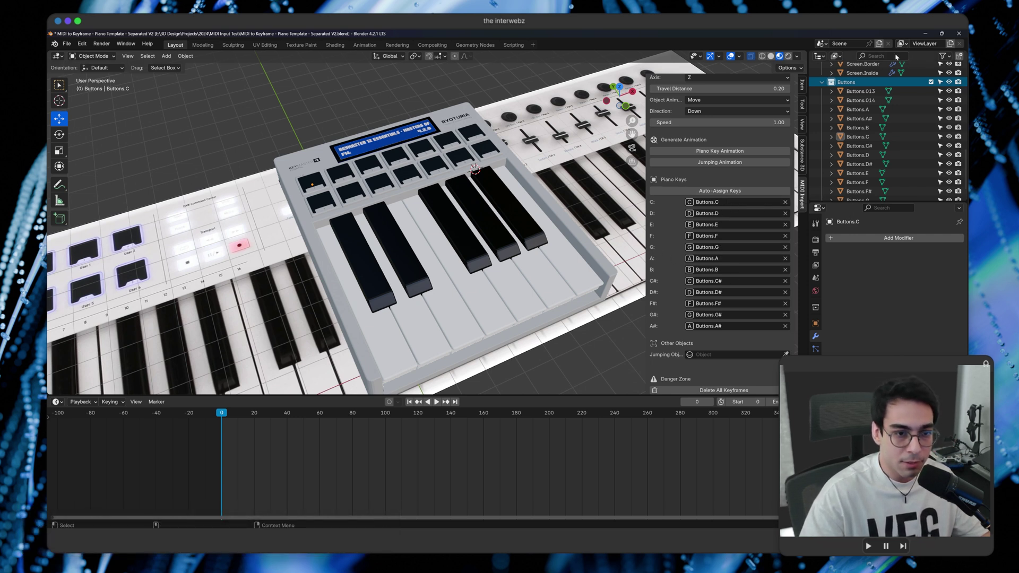
scroll(876, 155, "down", 10)
scroll(876, 154, "up", 5)
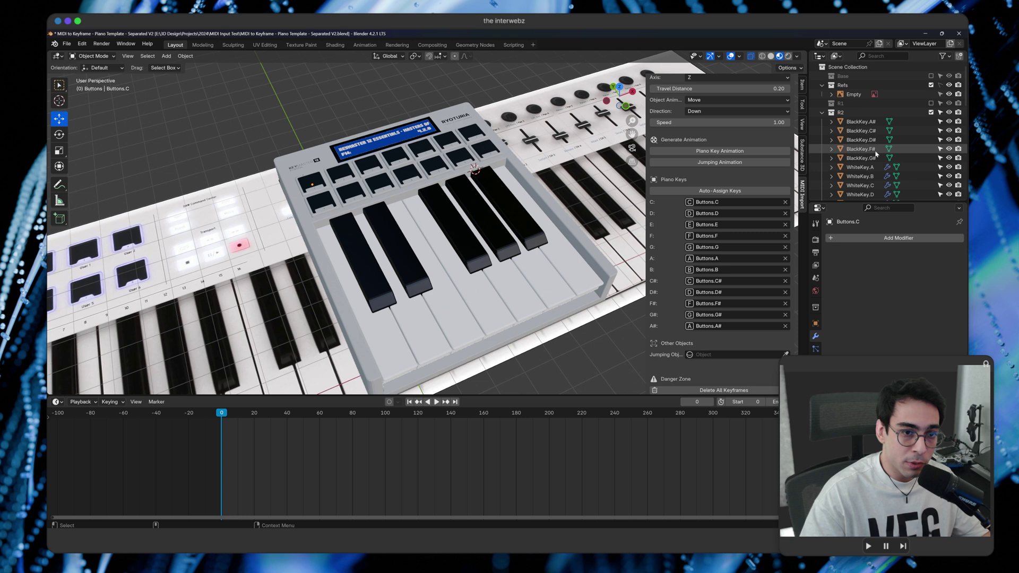
left_click(846, 77)
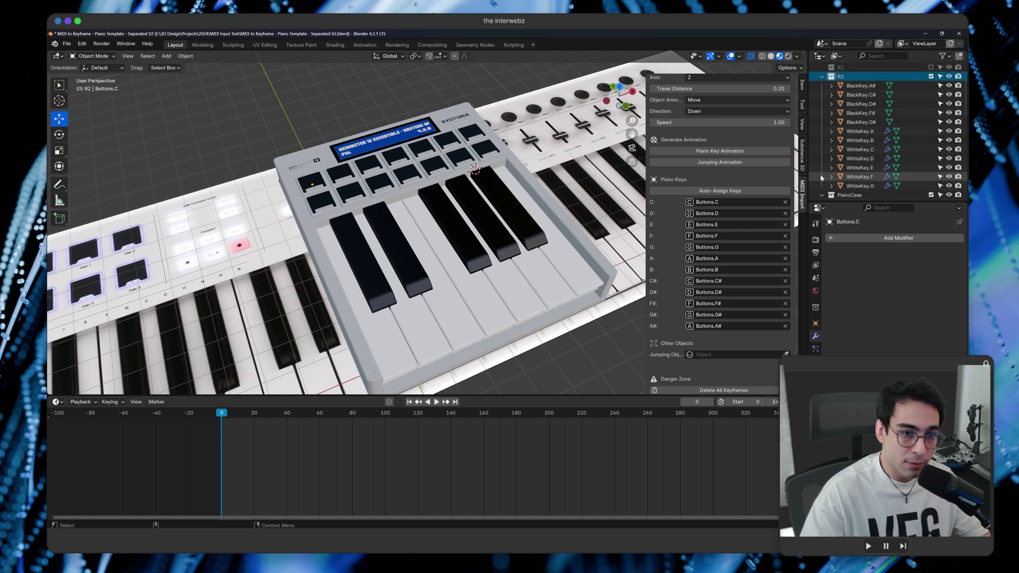
left_click(719, 191)
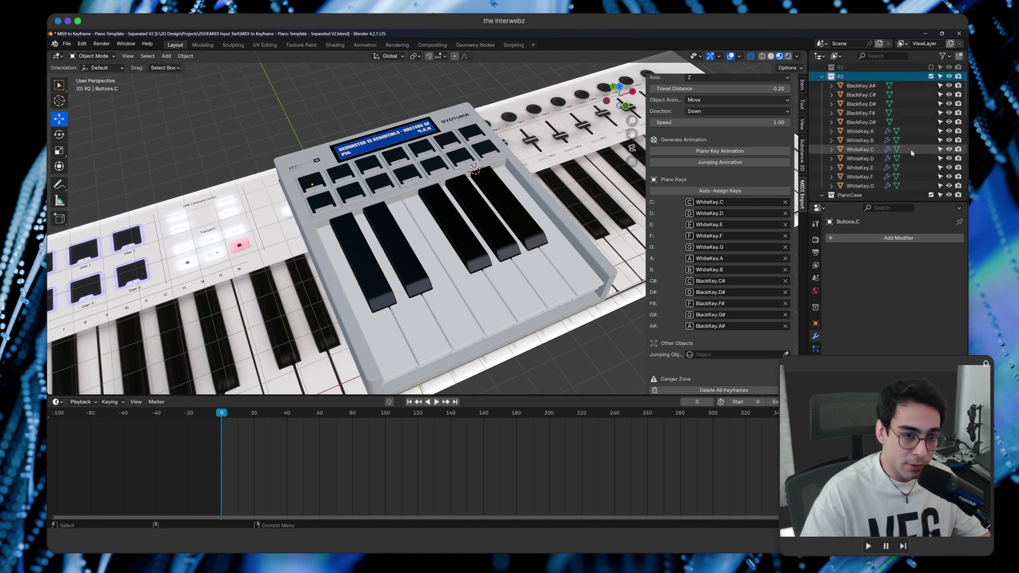
scroll(897, 151, "down", 8)
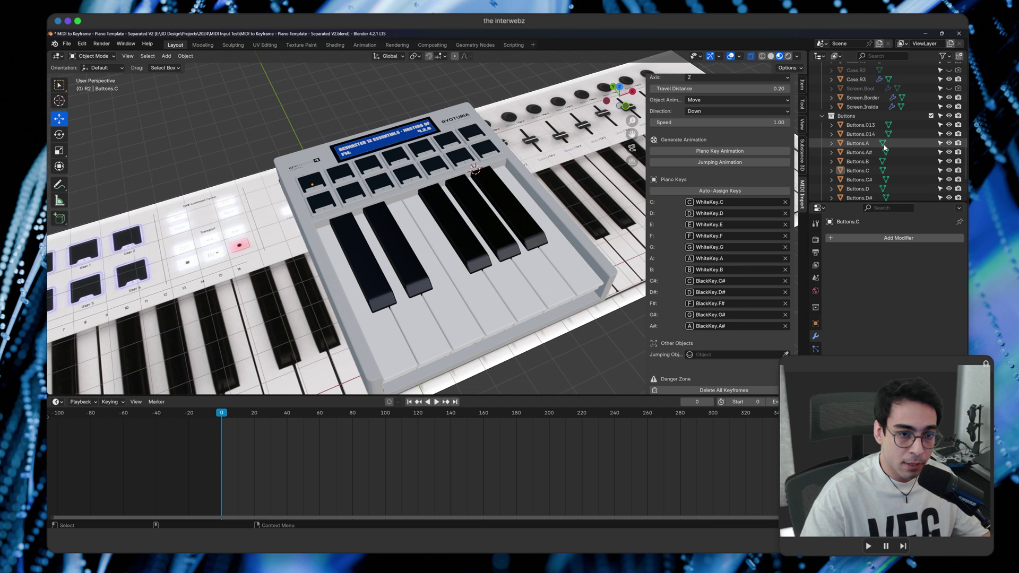
left_click(849, 116)
left_click(724, 191)
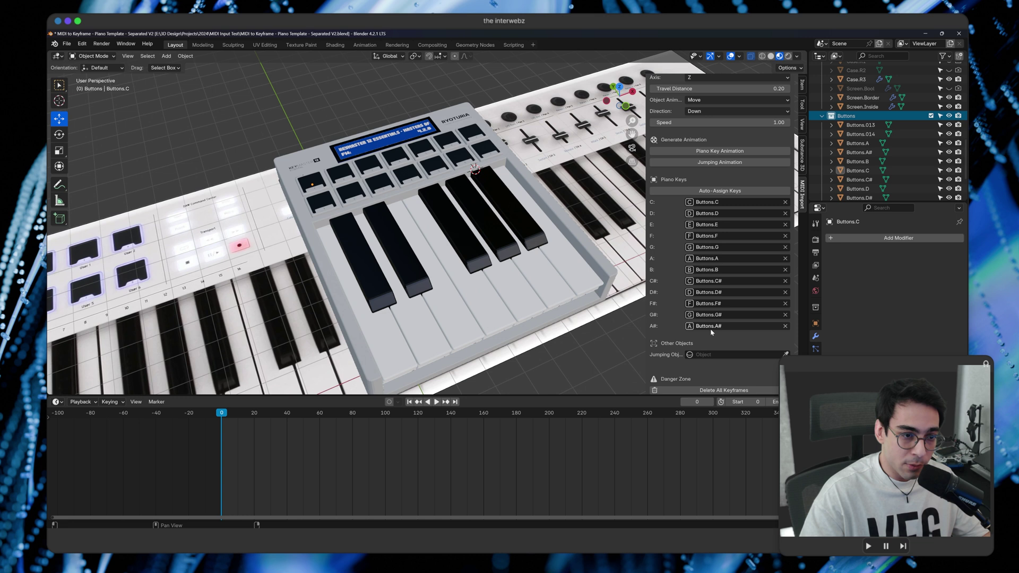
scroll(754, 216, "up", 5)
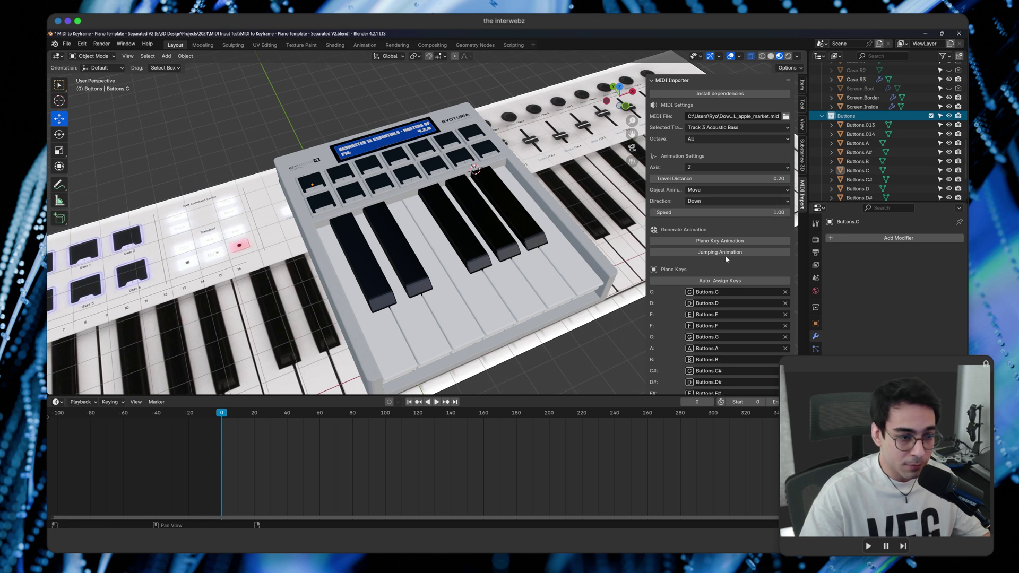
- Select the Buttons.C pad and briefly play the existing animation
scroll(724, 250, "down", 5)
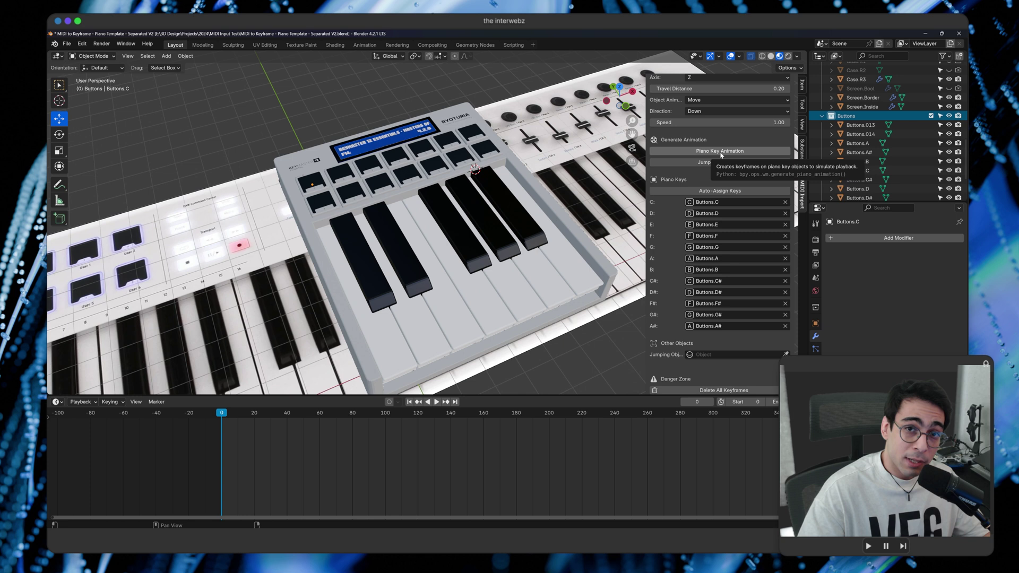
left_click(312, 183)
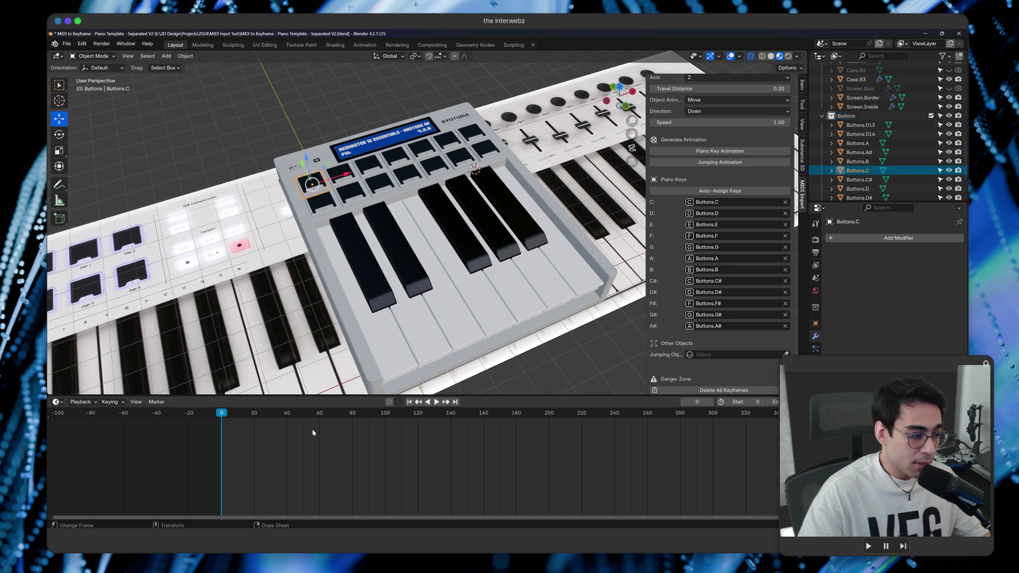
key("space")
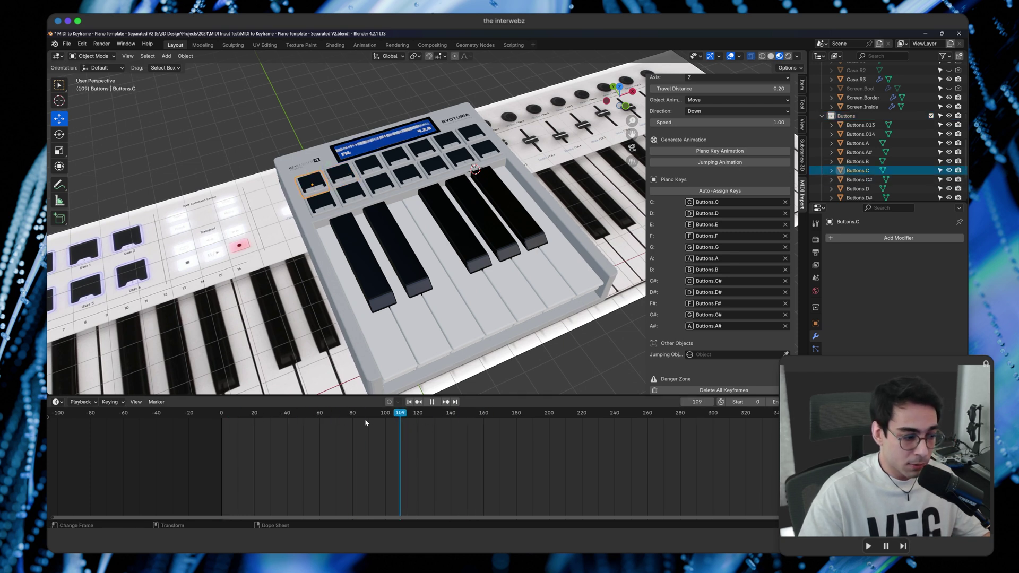
key("Escape")
- Regenerate the Piano Key Animation keyframes and play them back with Buttons.C# selected
left_click(736, 151)
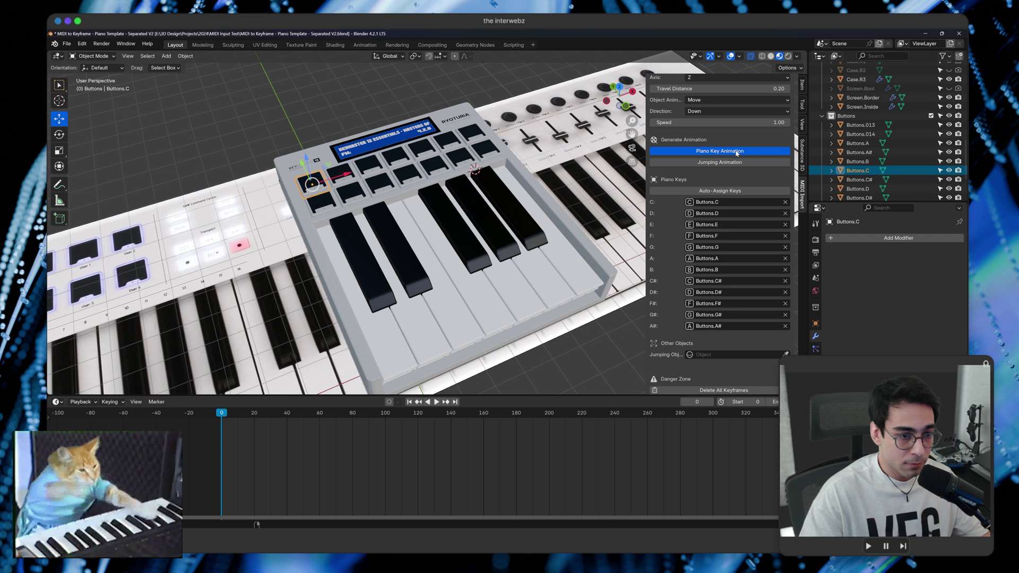
left_click(347, 176)
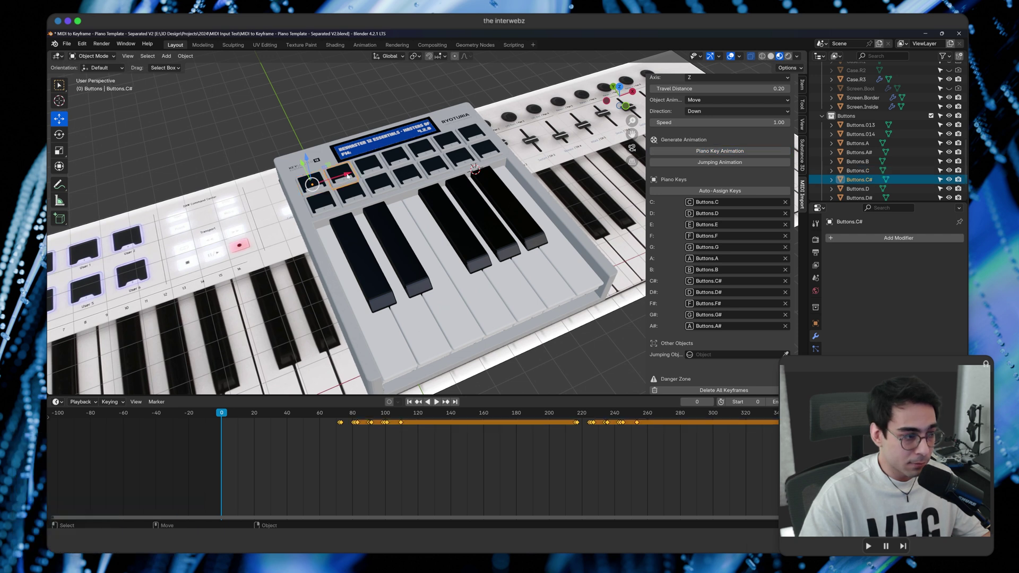
key("space")
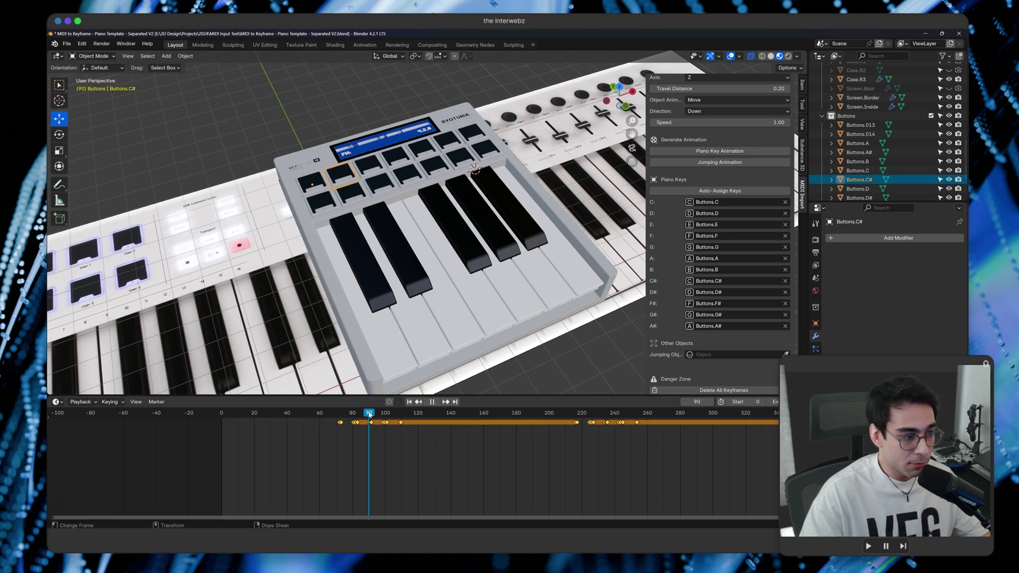
key("Escape")
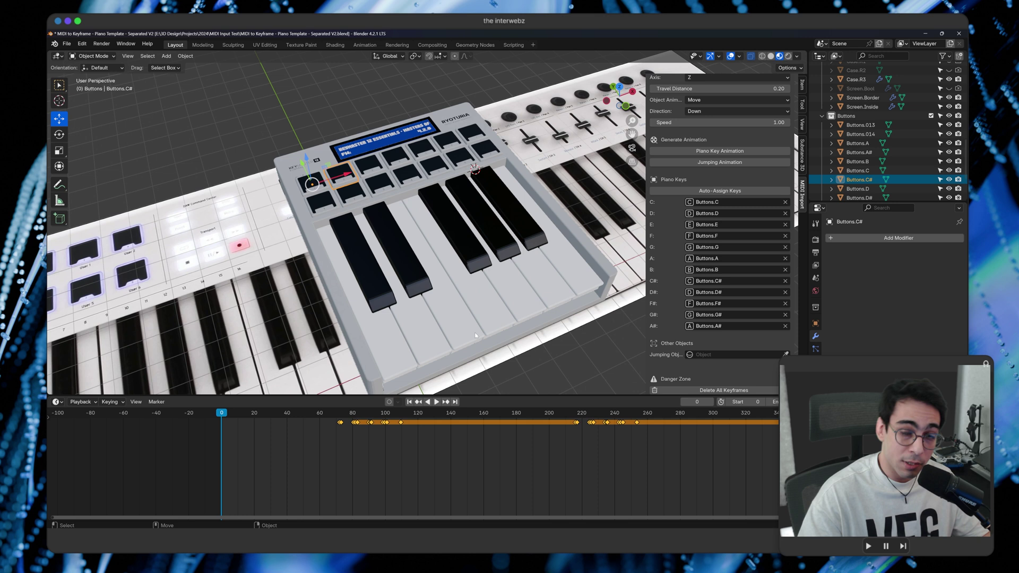
key("space")
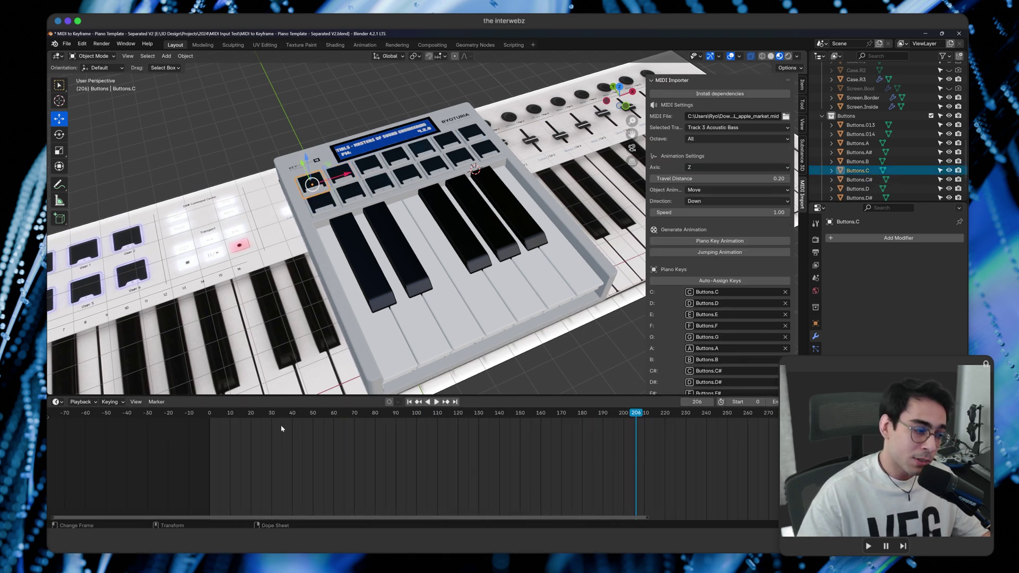
- Play from near the start, stop at frame 29, and select Buttons.F# to view its keyframes
left_click(239, 415)
key("space")
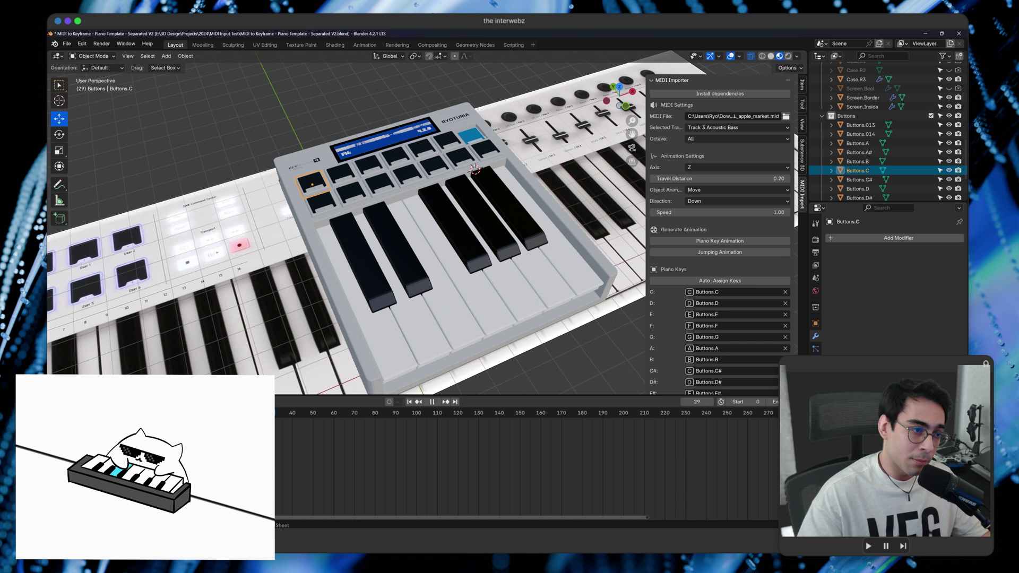
key("space")
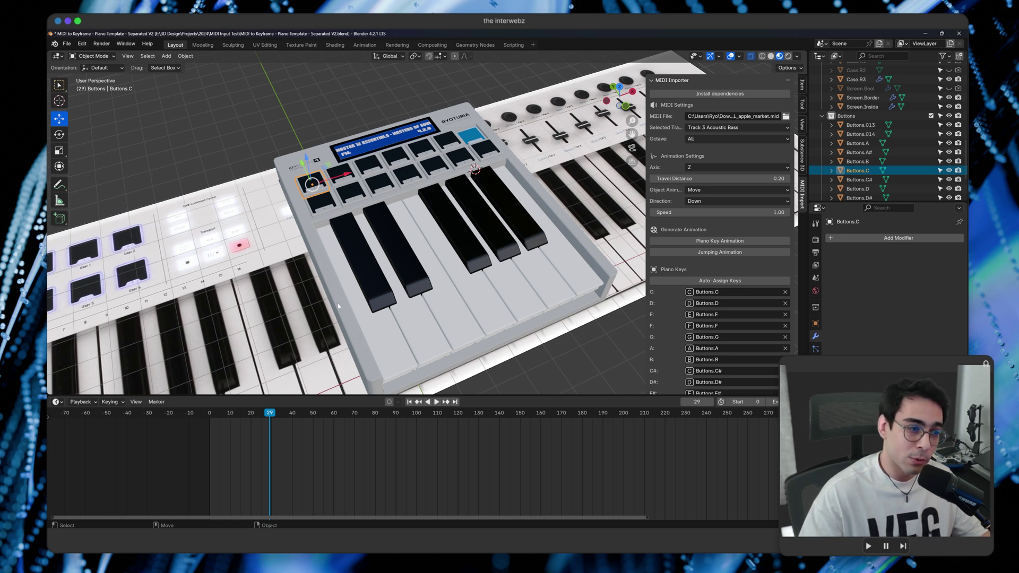
left_click(469, 138)
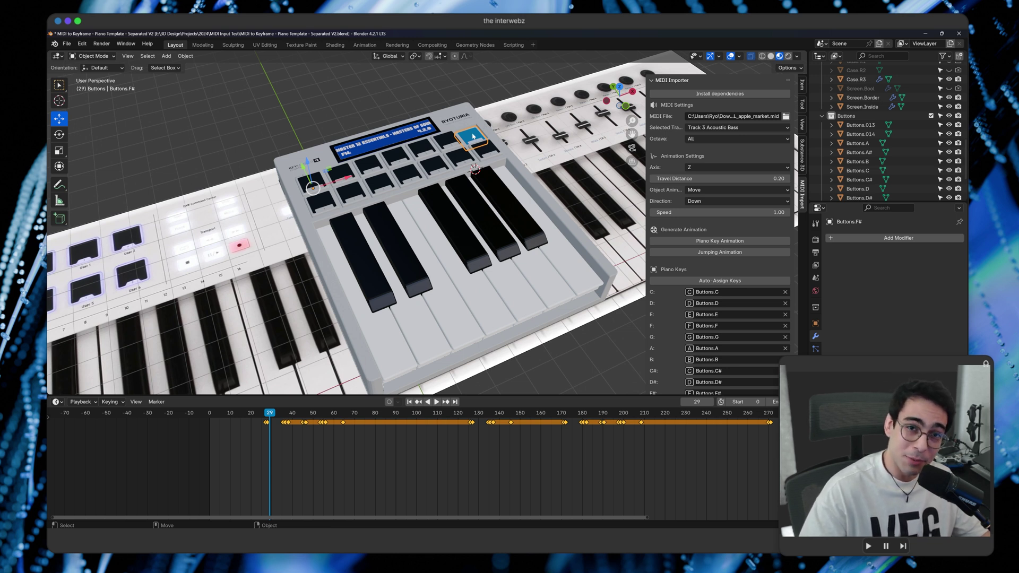
- Deselect all, return to frame 0, and auto-assign the R2 collection's WhiteKey and BlackKey objects
key("alt+a")
key("shift+Left")
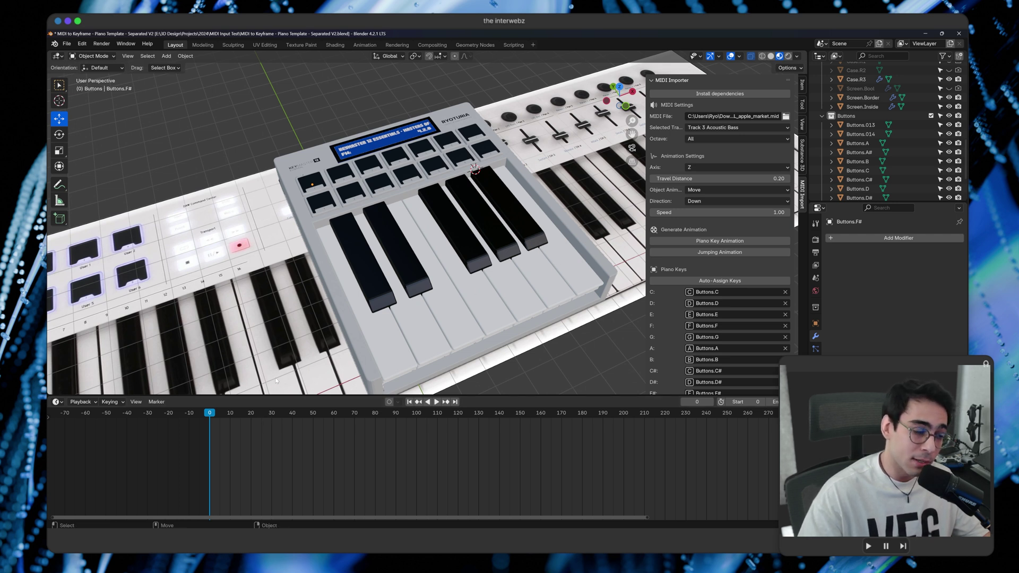
scroll(891, 123, "up", 6)
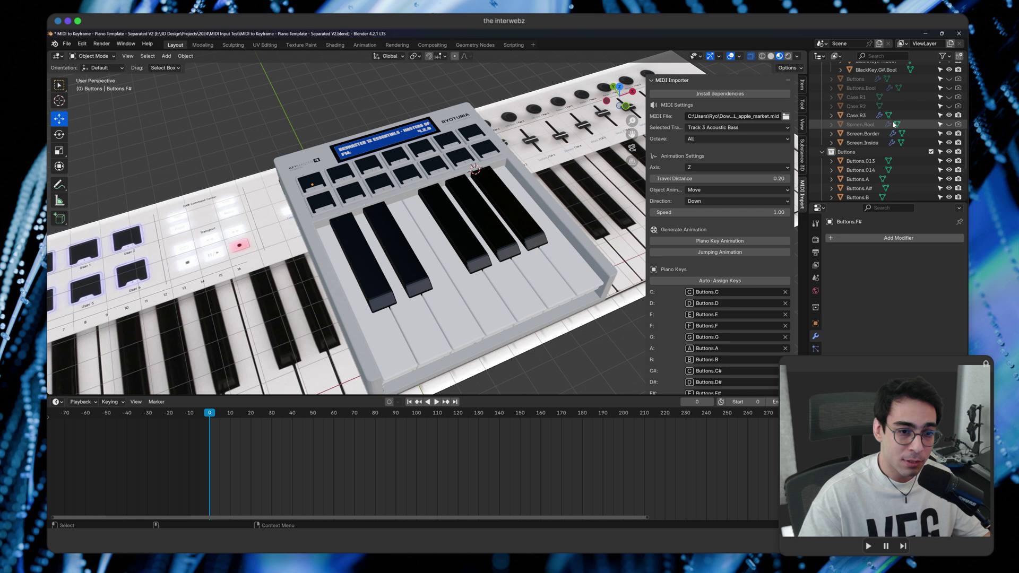
scroll(891, 123, "up", 5)
left_click(881, 112)
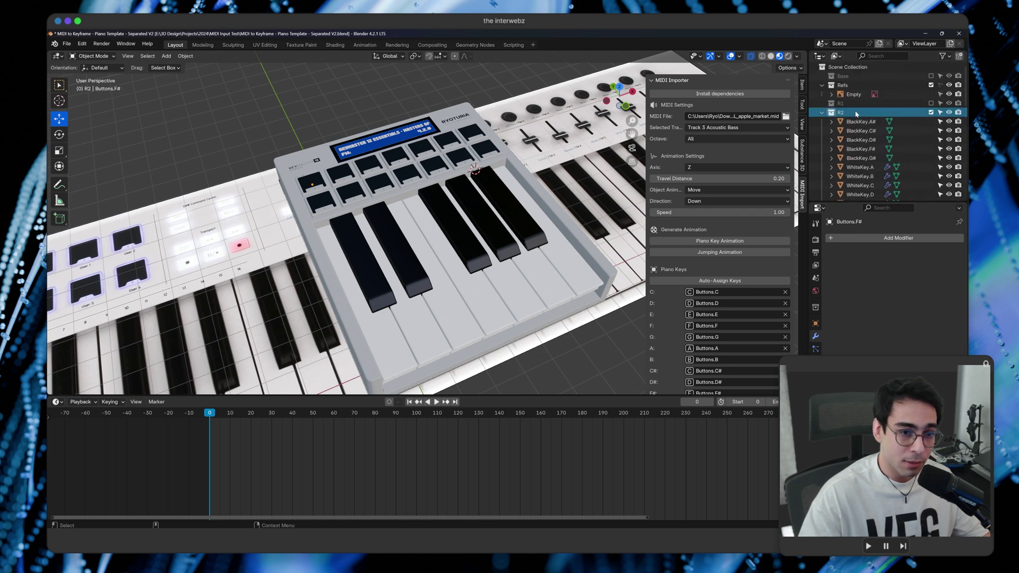
scroll(856, 189, "down", 5)
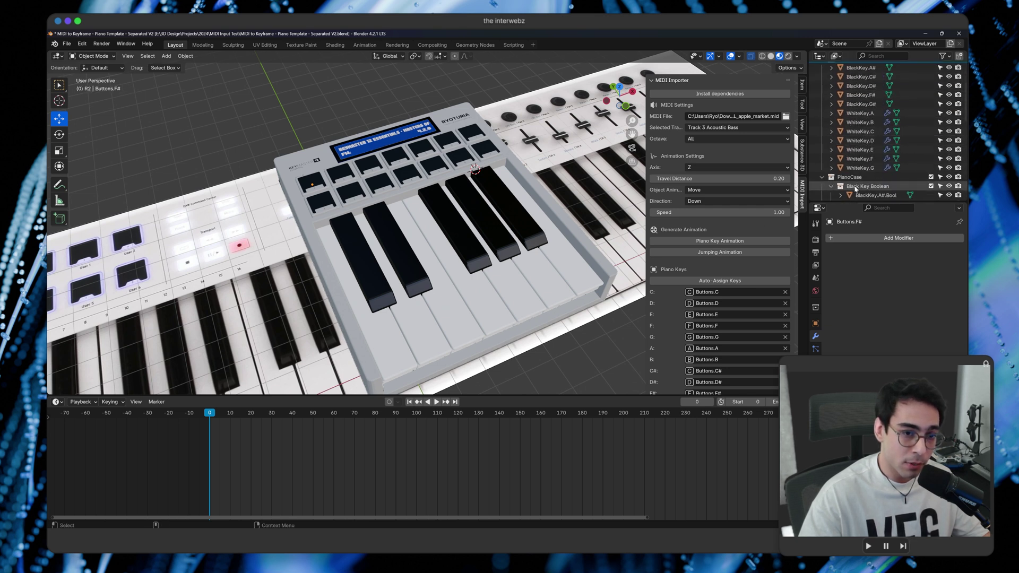
left_click(733, 281)
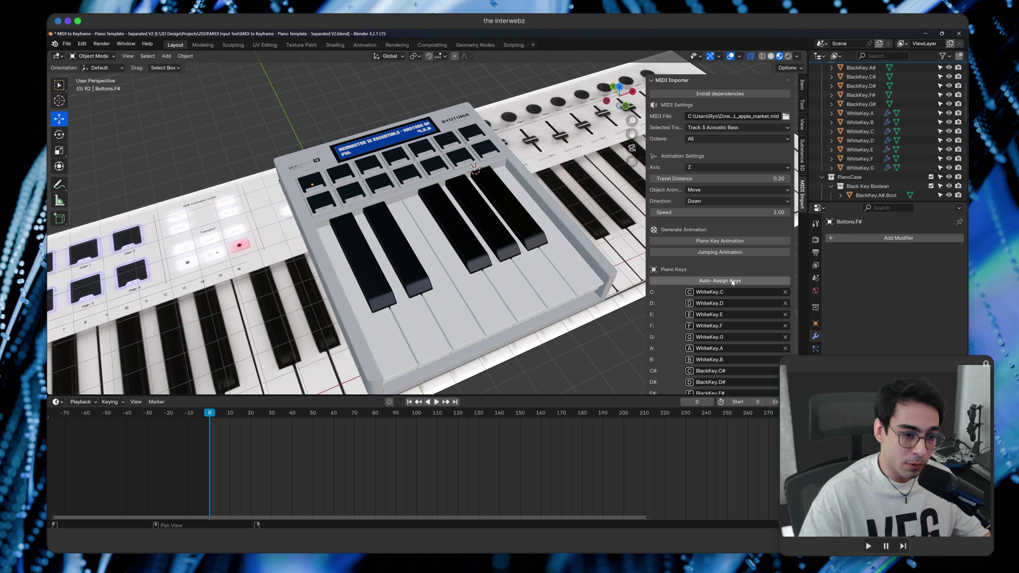
scroll(721, 260, "down", 4)
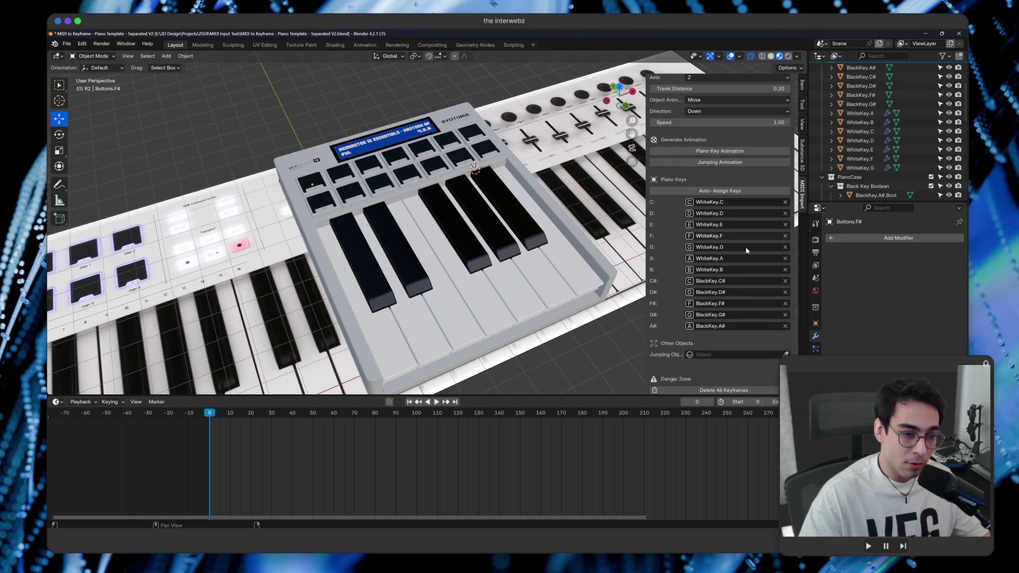
scroll(658, 299, "up", 4)
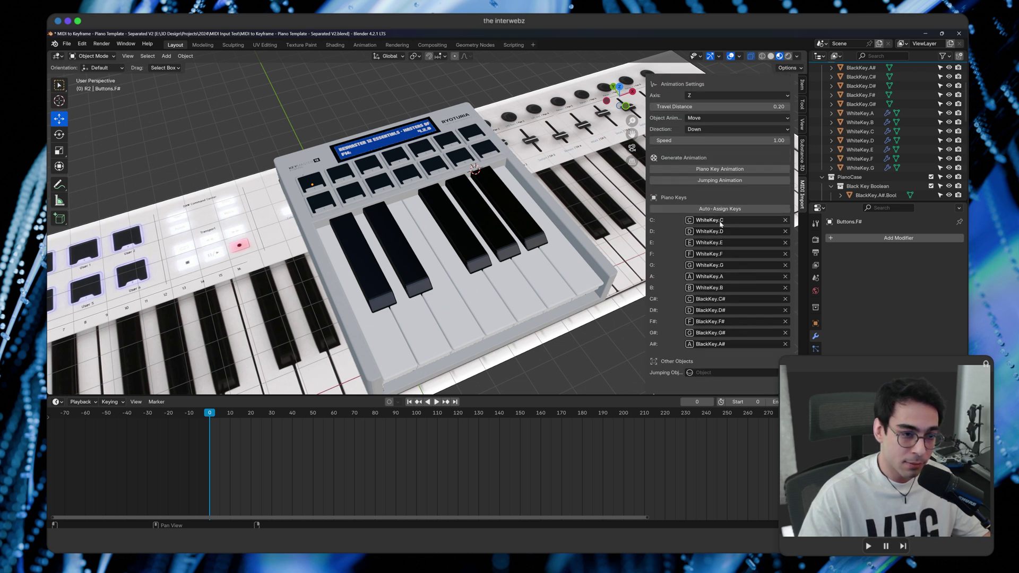
- Switch the selected MIDI track to Track 4 Piano
left_click(752, 128)
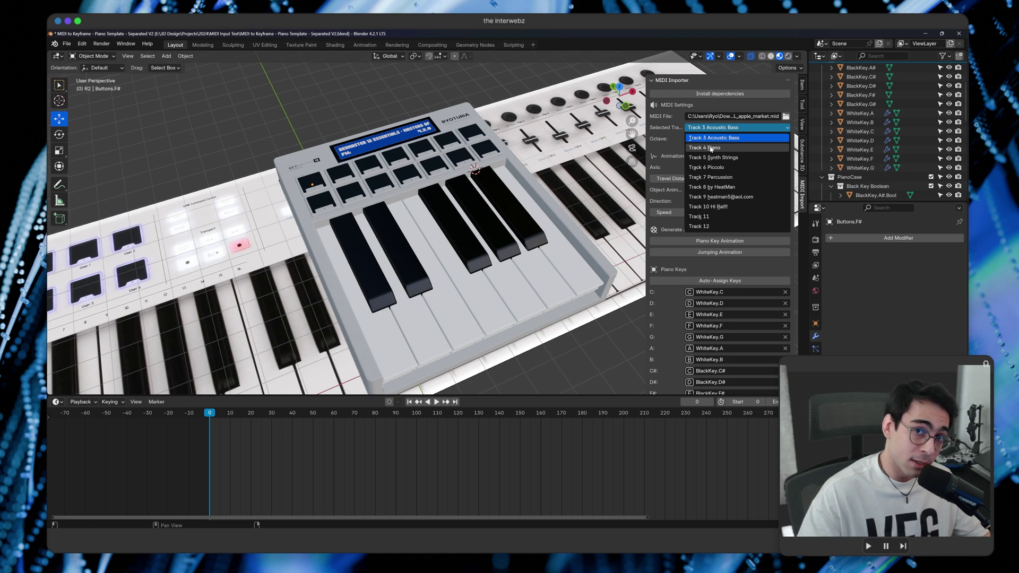
left_click(710, 149)
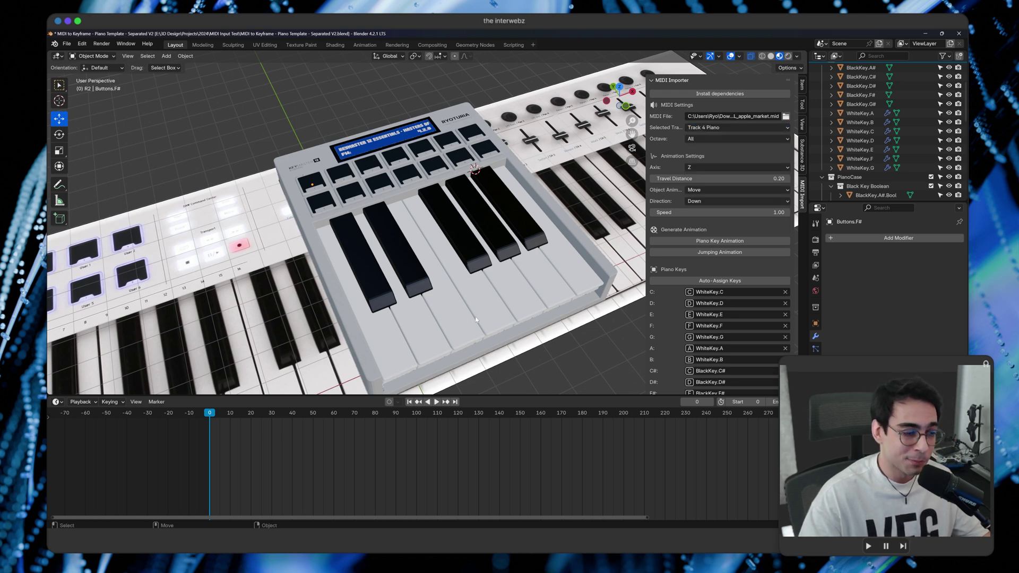
middle_click_drag(476, 316, 480, 274, "shift")
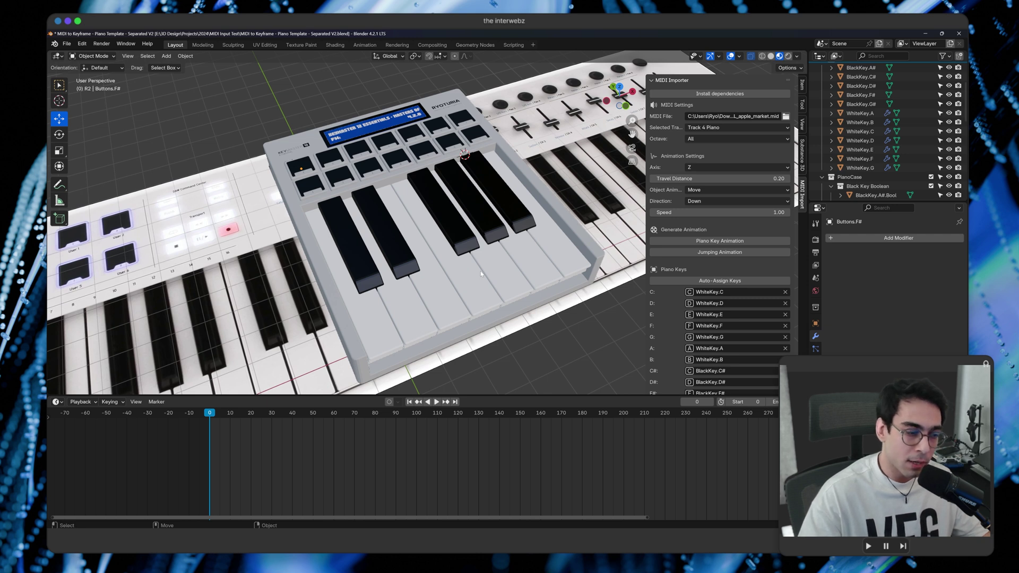
- Select WhiteKey.G and test-rotate it about X by 2°
left_click(494, 272)
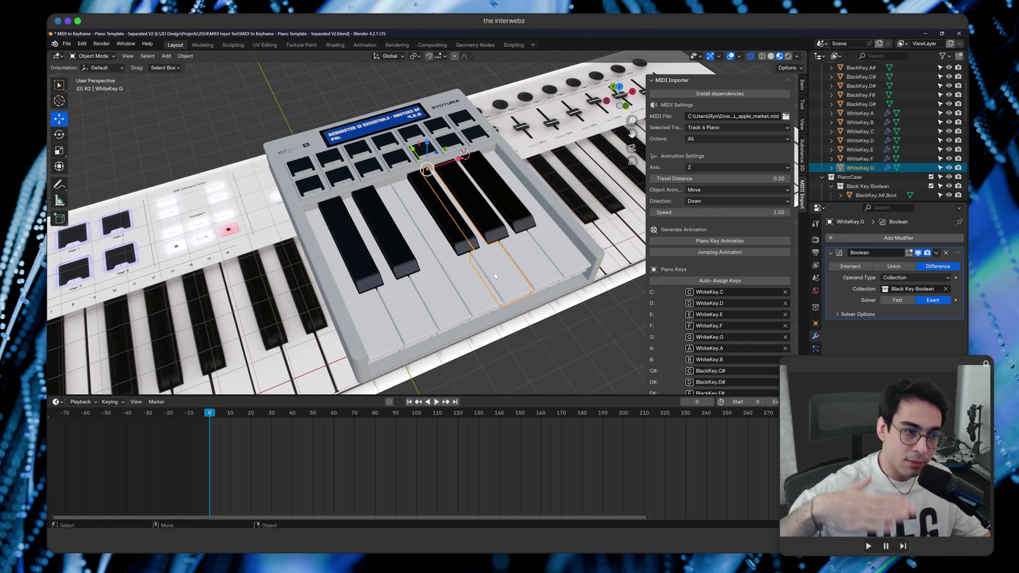
key("shift+space")
key("r")
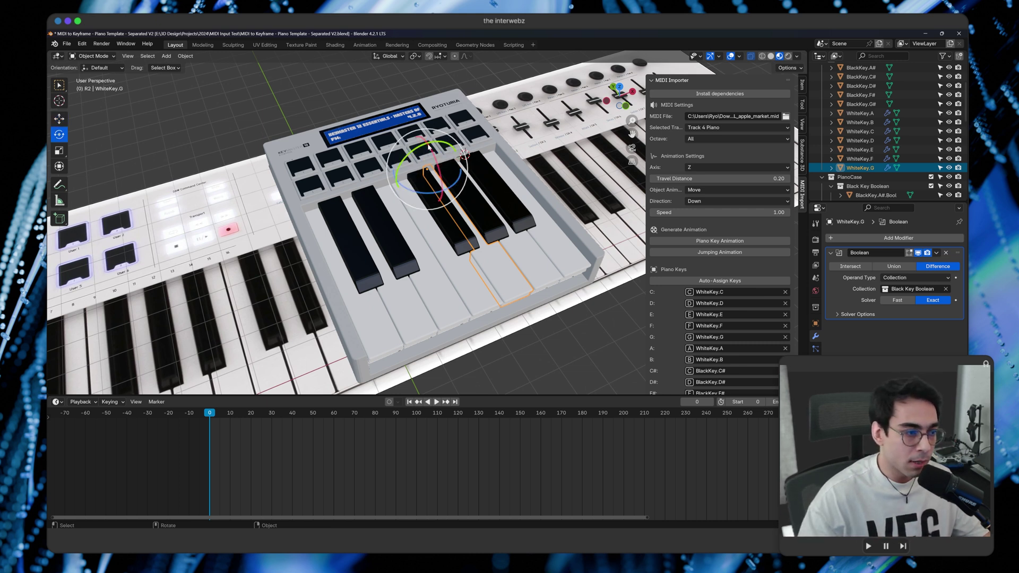
left_click_drag(434, 152, 326, 285)
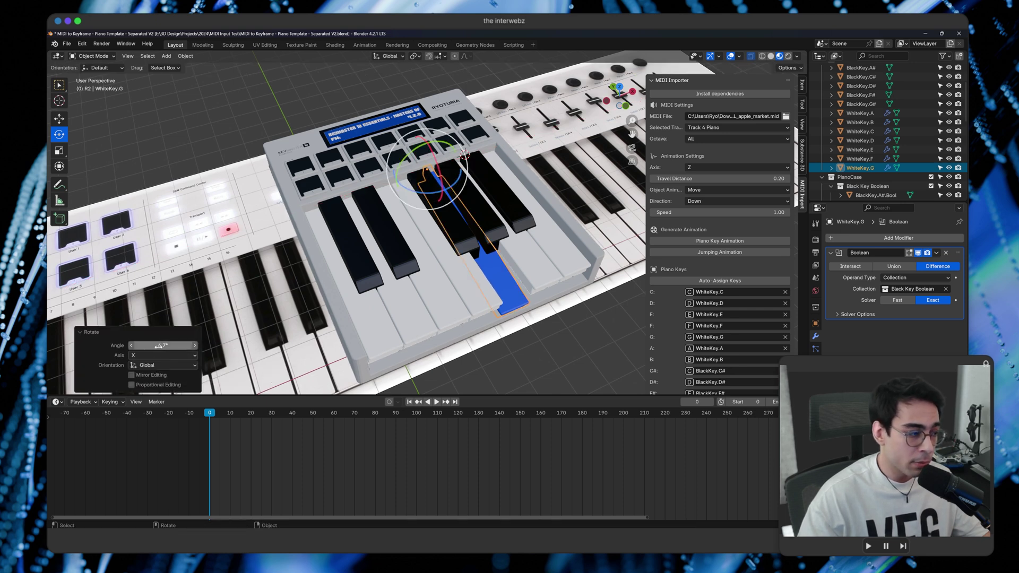
left_click_drag(161, 345, 175, 345)
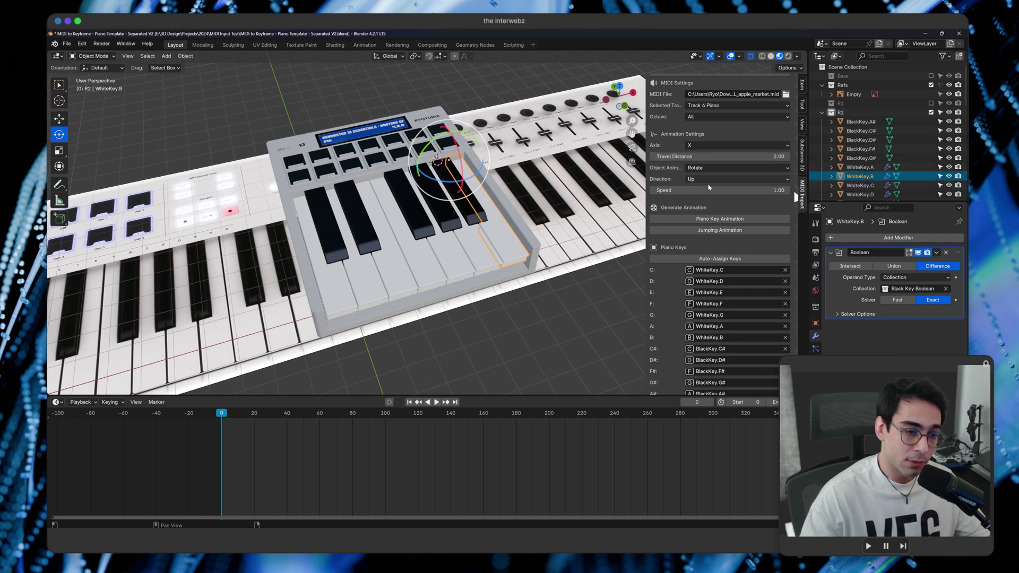
- Generate the Piano Key Animation rotation keyframes and scrub the timeline to watch the keys press
scroll(748, 206, "up", 1)
scroll(748, 206, "up", 1)
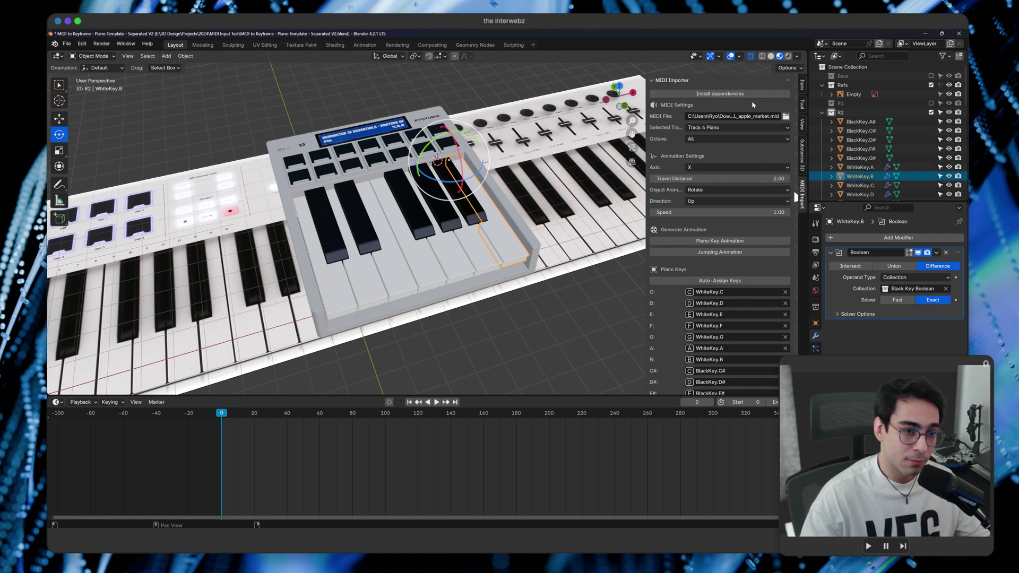
left_click(723, 242)
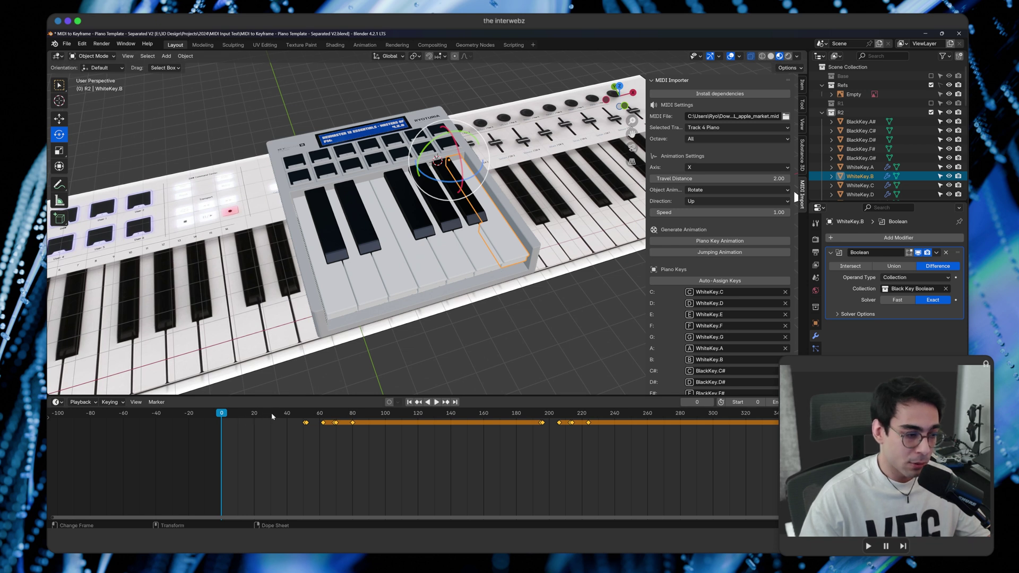
left_click_drag(281, 417, 226, 417)
- Switch to the Animation workspace, with the sequencer shown below the two viewports
left_click(364, 44)
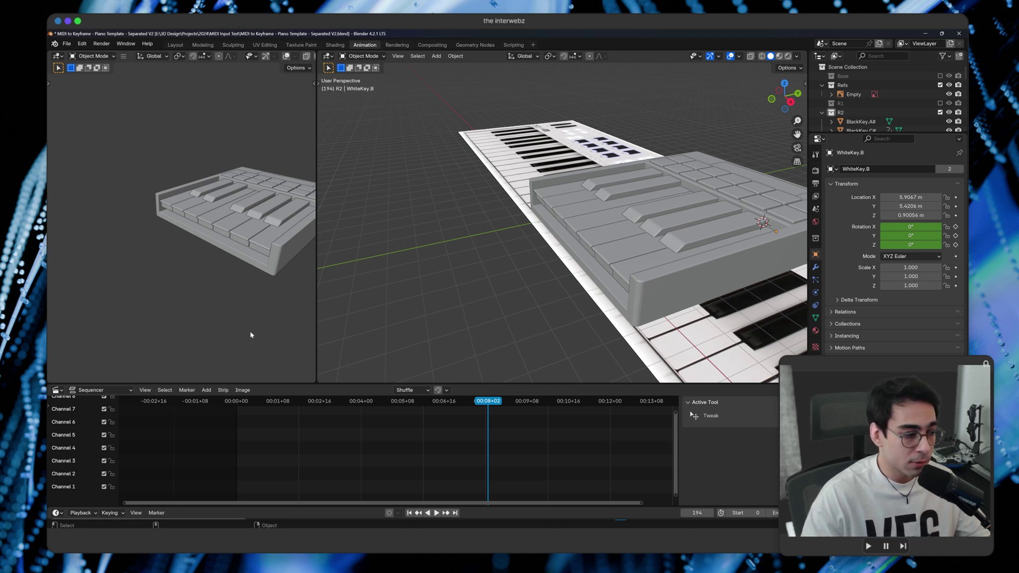
- Add MML_apple_market.mp3 as a channel 5 sound strip starting at frame 0, then play from the start
left_click(61, 390)
key("Escape")
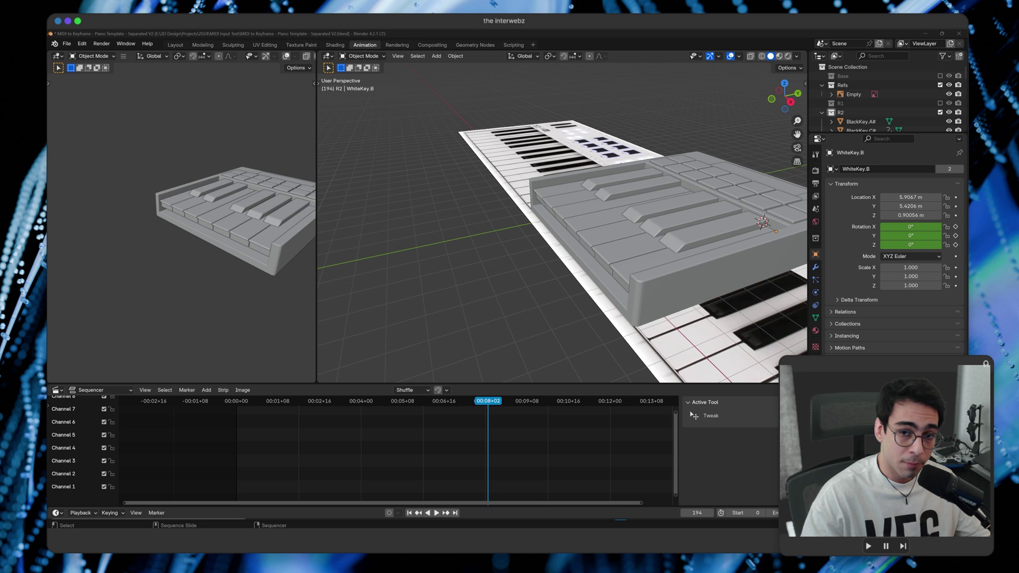
left_click_drag(447, 439, 265, 434)
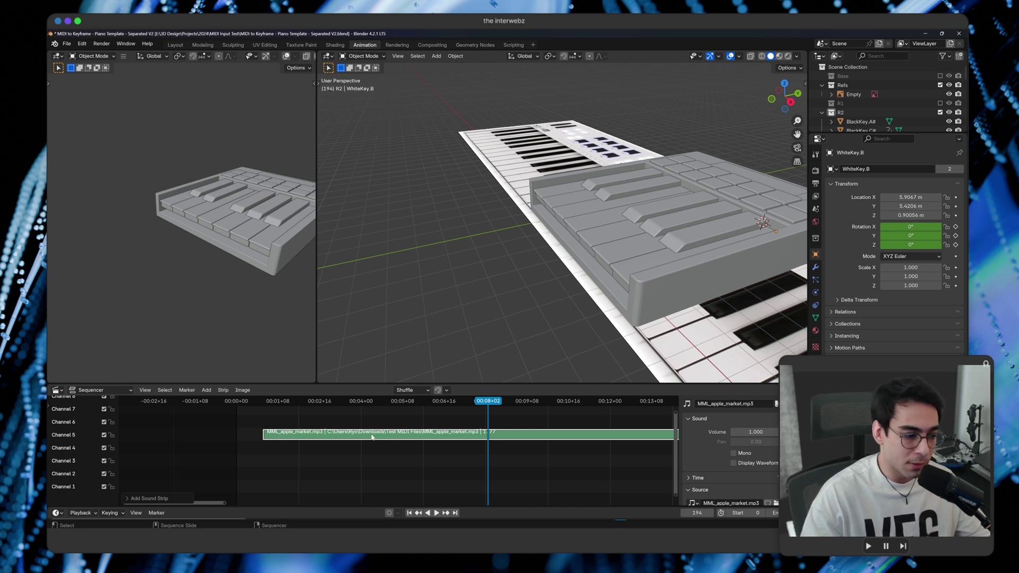
left_click_drag(372, 436, 362, 462)
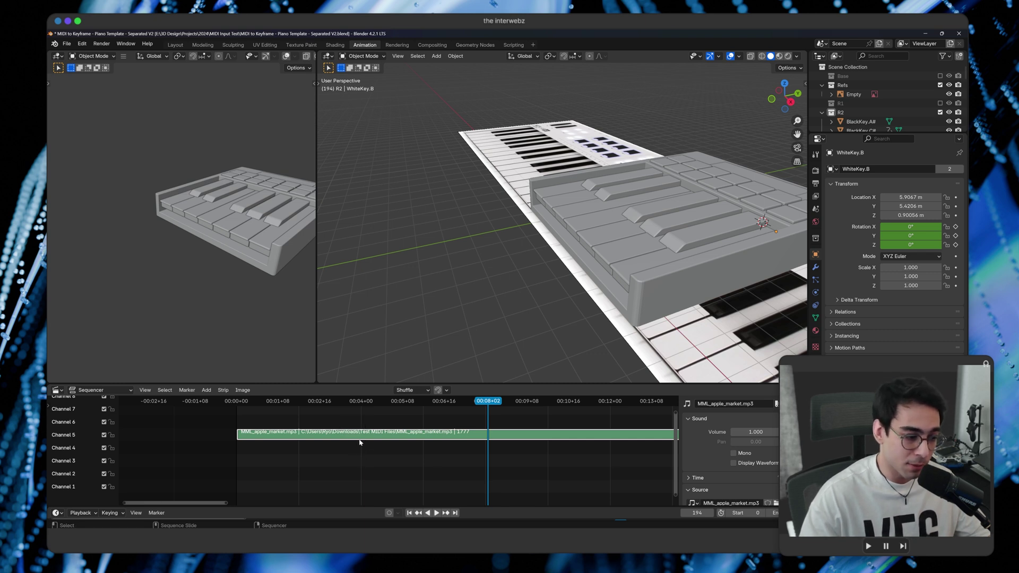
left_click_drag(251, 402, 236, 404)
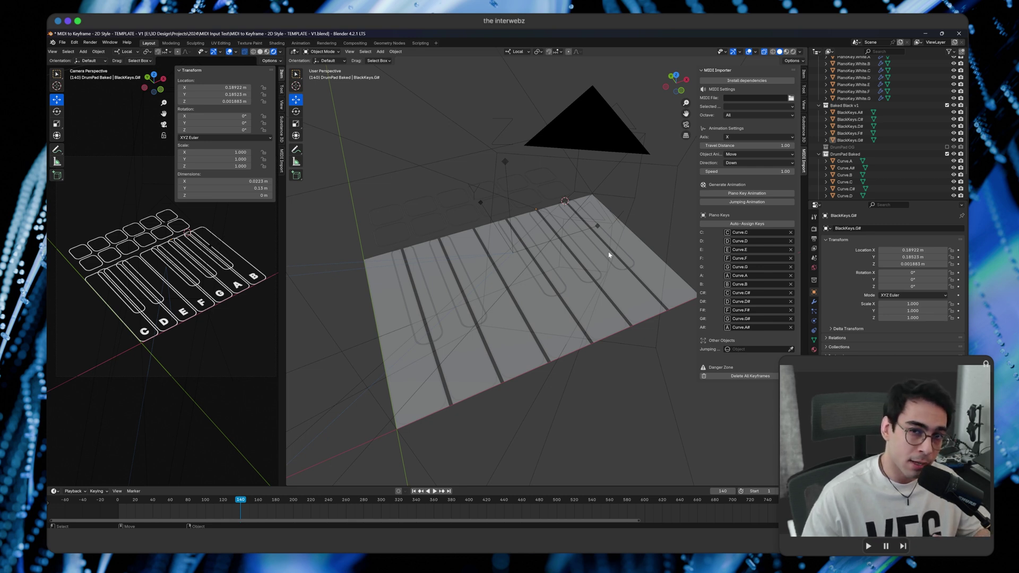
- Select the white C key and several drum pads, then scrub the timeline to frame 256
left_click(399, 323)
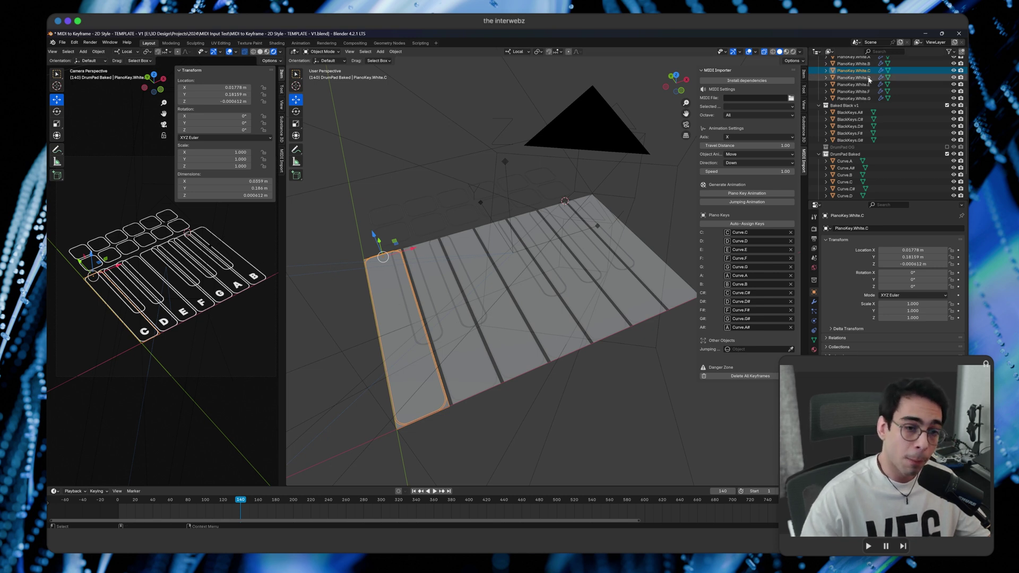
left_click_drag(385, 215, 494, 206)
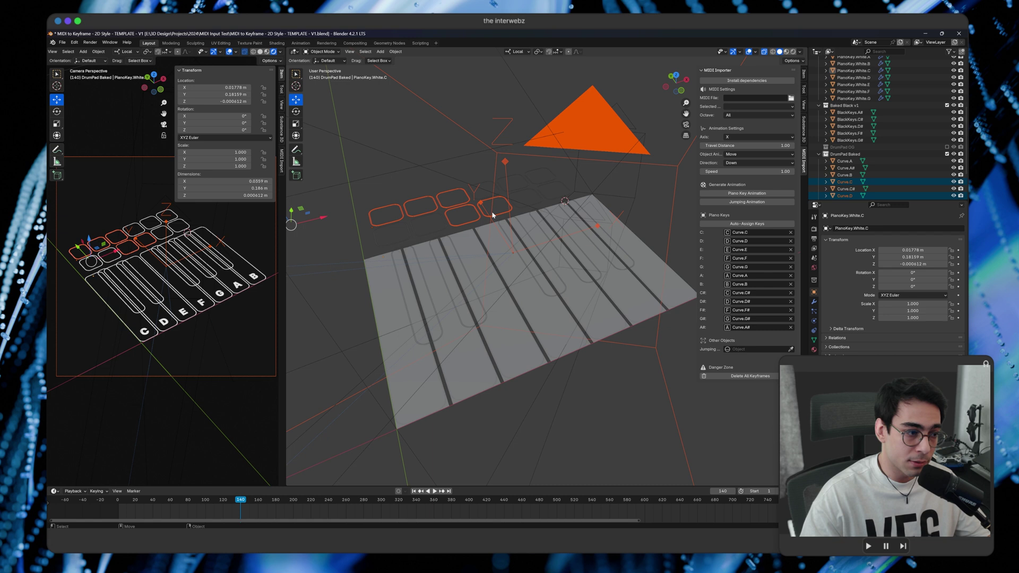
left_click(427, 195)
left_click(386, 215, "shift")
left_click(409, 182)
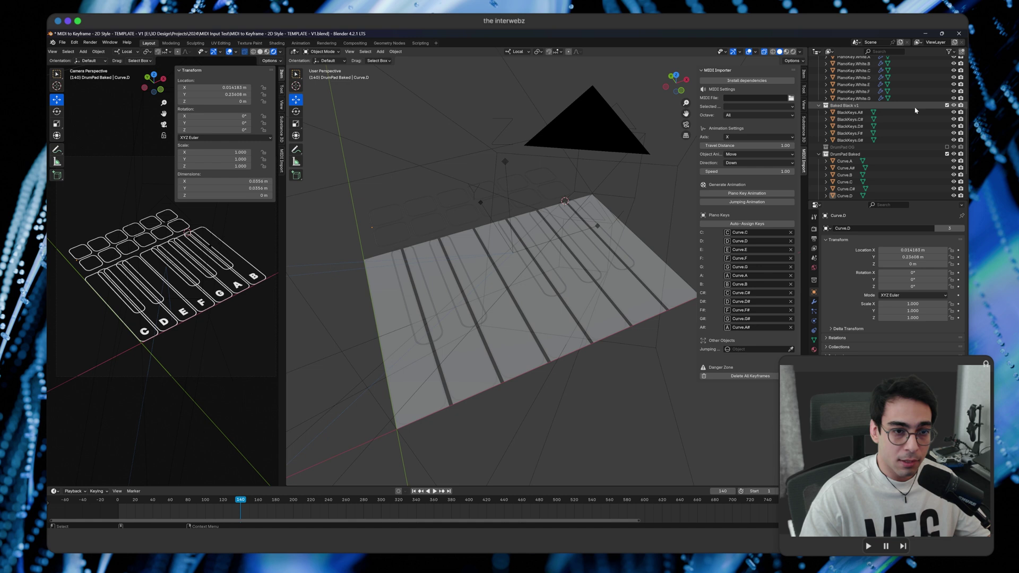
scroll(859, 154, "up", 5)
scroll(860, 157, "down", 2)
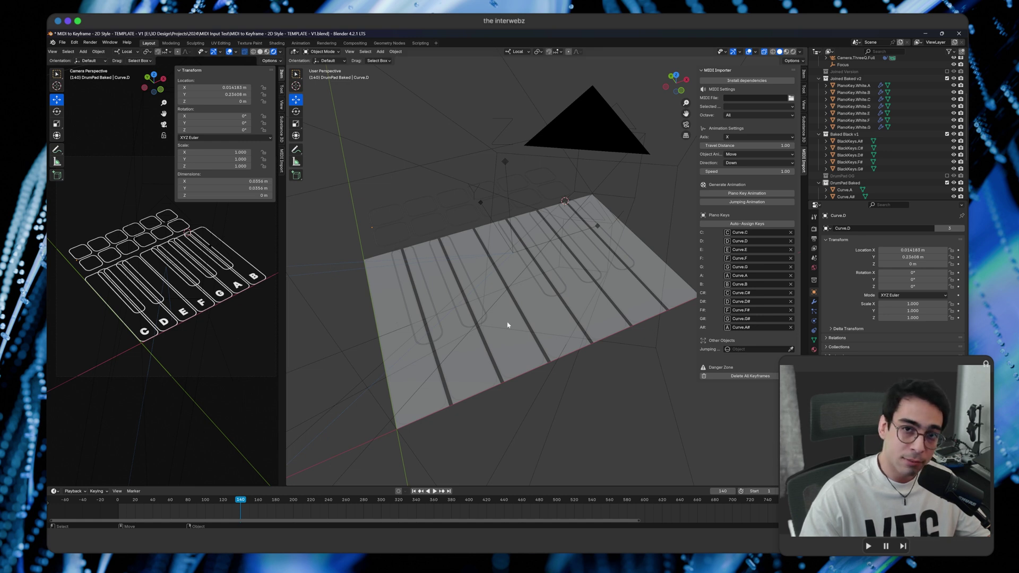
mouse_move(268, 505)
left_mouse_down()
mouse_move(313, 505)
mouse_move(271, 504)
left_mouse_up()
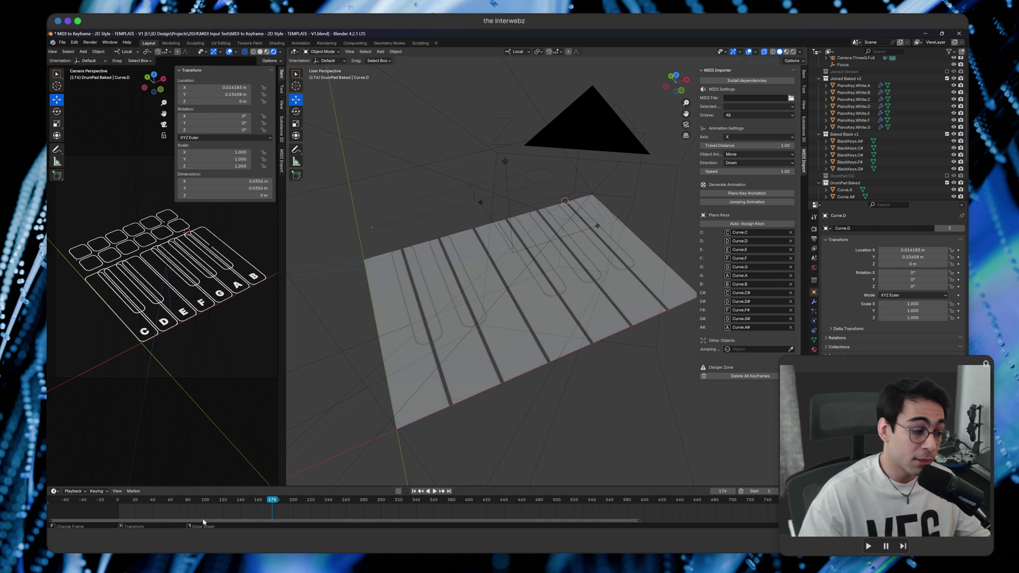
left_click_drag(315, 504, 342, 504)
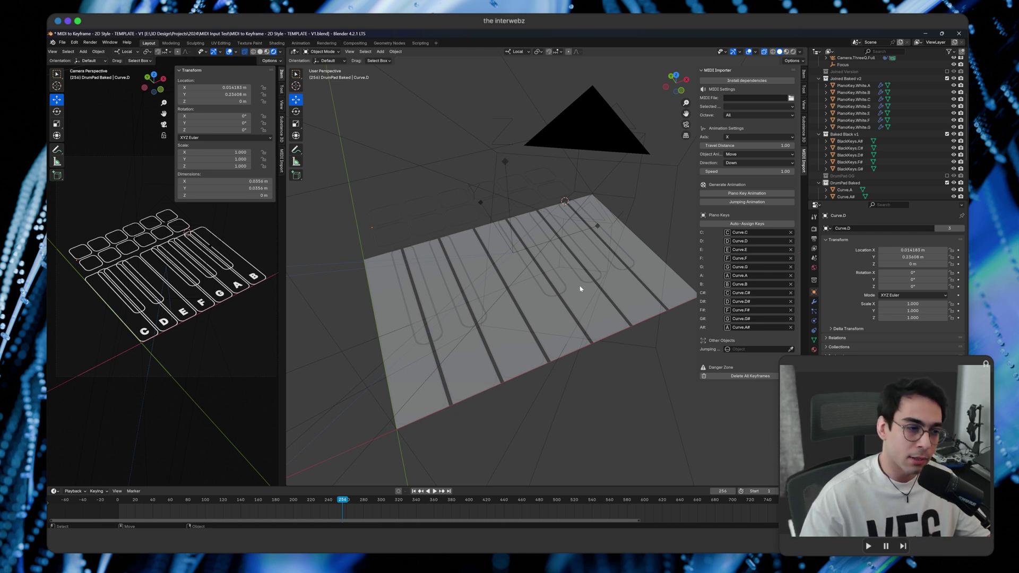
- Push the A# drum pad slightly down along Z
left_click(185, 229)
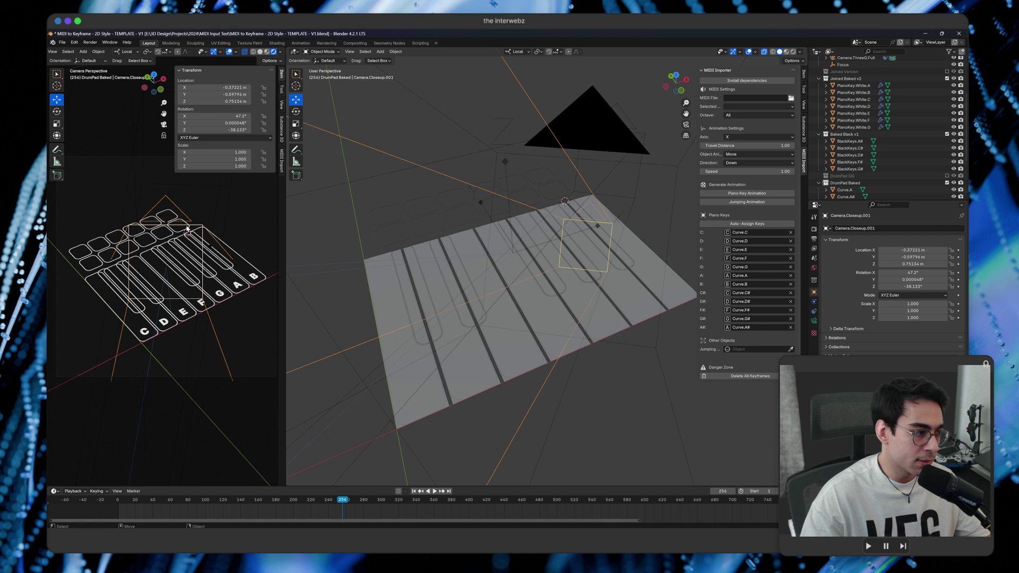
left_click_drag(76, 240, 77, 244)
left_click(267, 229)
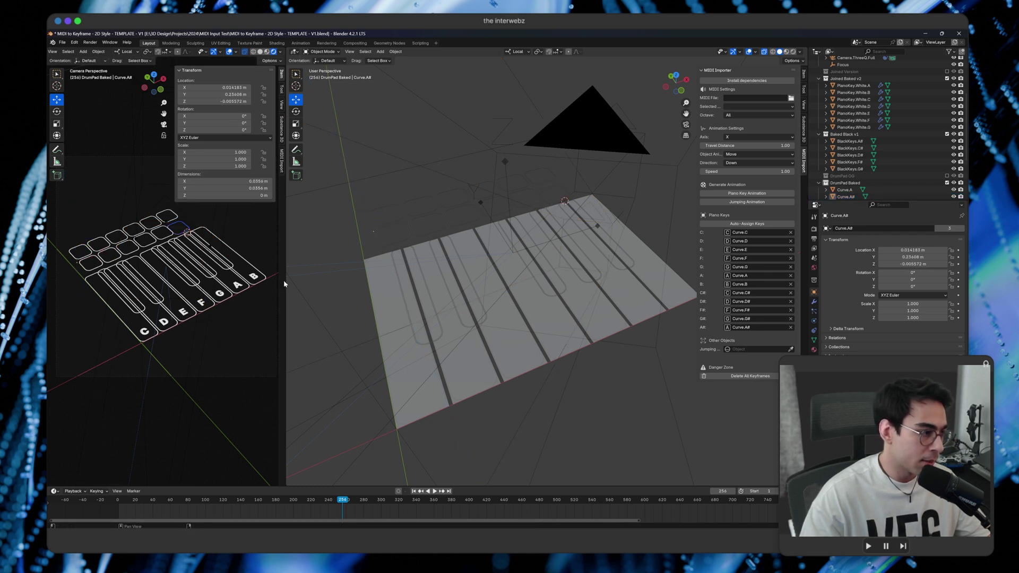
- Tilt the white B key around X with the Rotate tool, then undo the tilt and the pad move
left_click(659, 278)
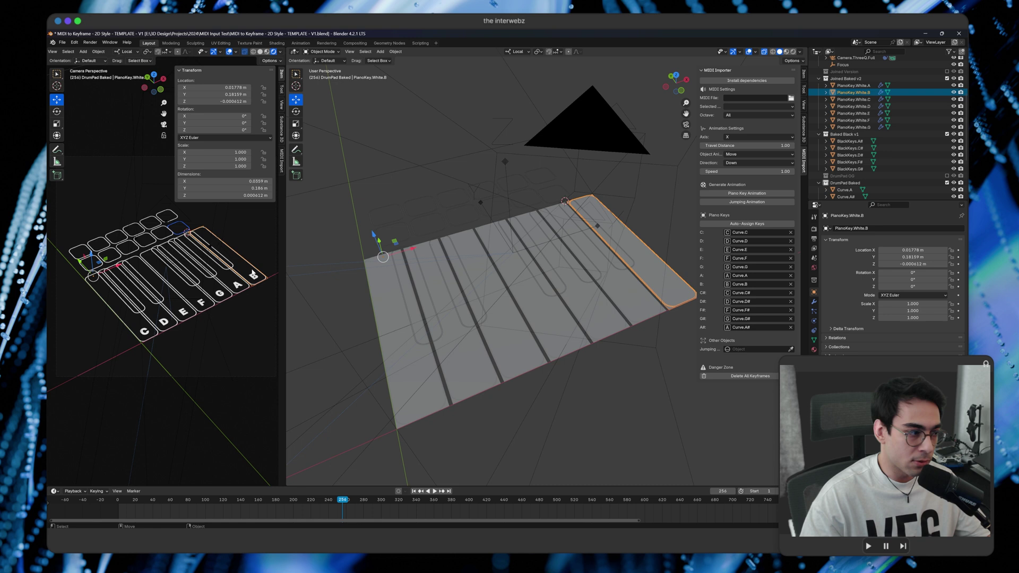
left_click(57, 111)
mouse_move(98, 254)
left_mouse_down()
mouse_move(106, 287)
mouse_move(100, 265)
left_mouse_up()
left_click(282, 335)
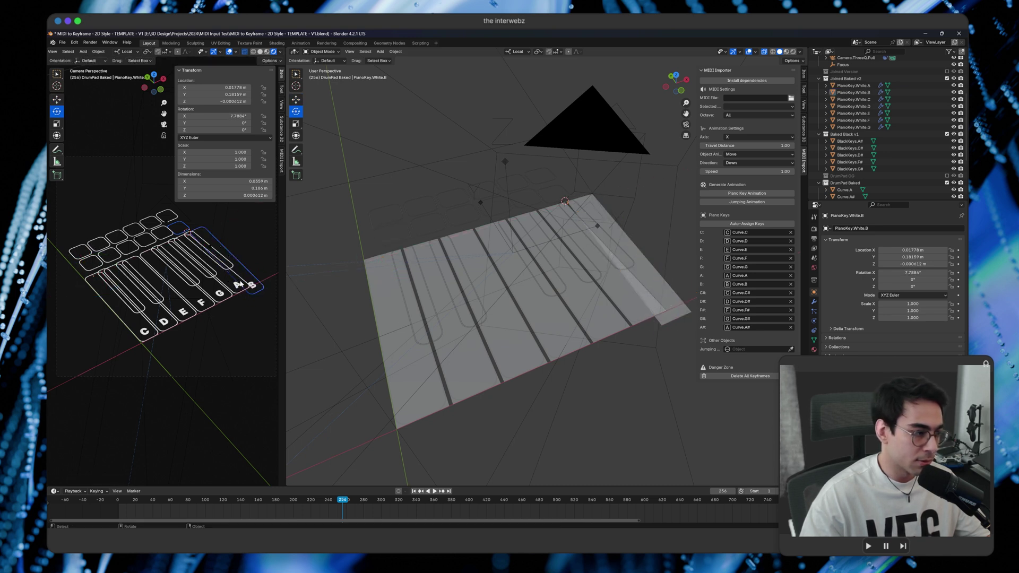
key("ctrl+z")
key("ctrl+z")
key("ctrl+z")
key("ctrl+z")
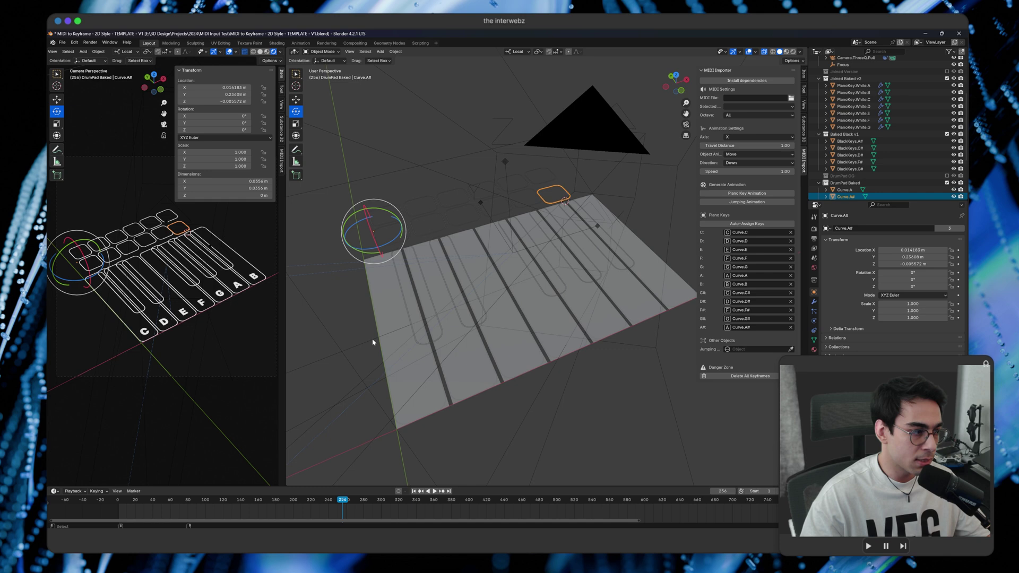
key("ctrl+z")
key("ctrl+z")
key("ctrl+z")
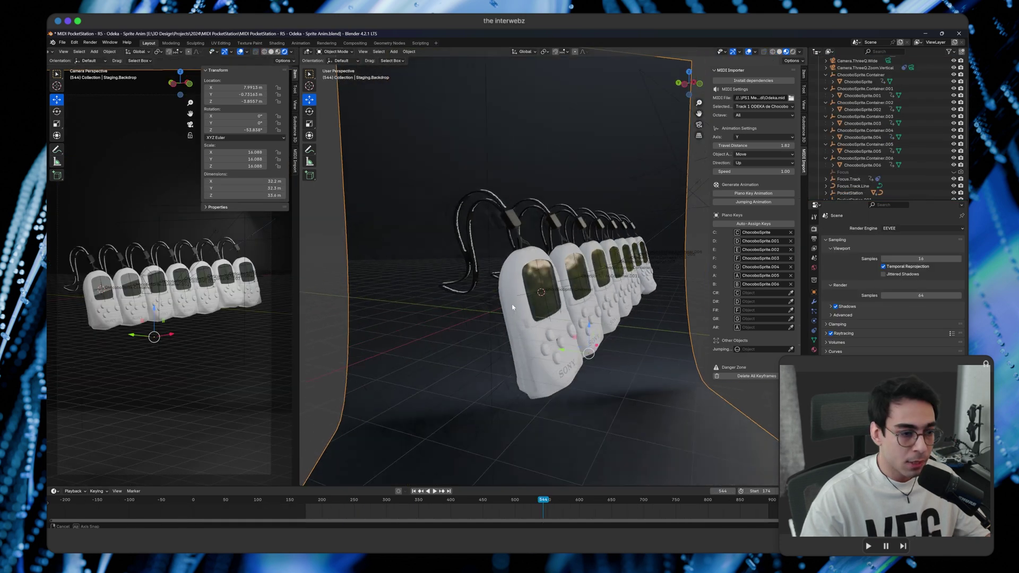
- Orbit to a low side view of the sprites and select the first sprite's front panel
middle_click_drag(511, 306, 590, 317)
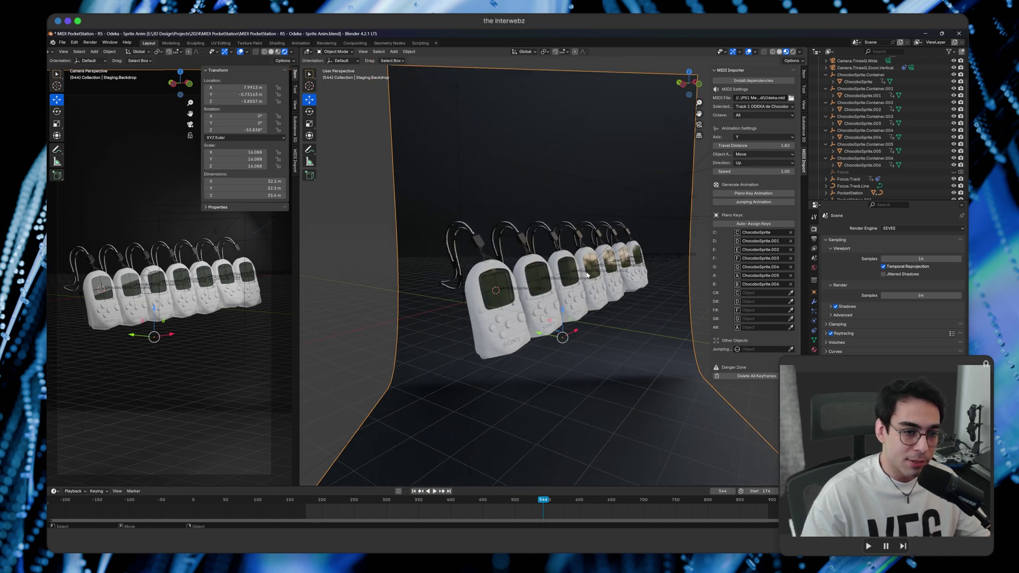
scroll(607, 269, "up", 5)
middle_click_drag(607, 269, 605, 300)
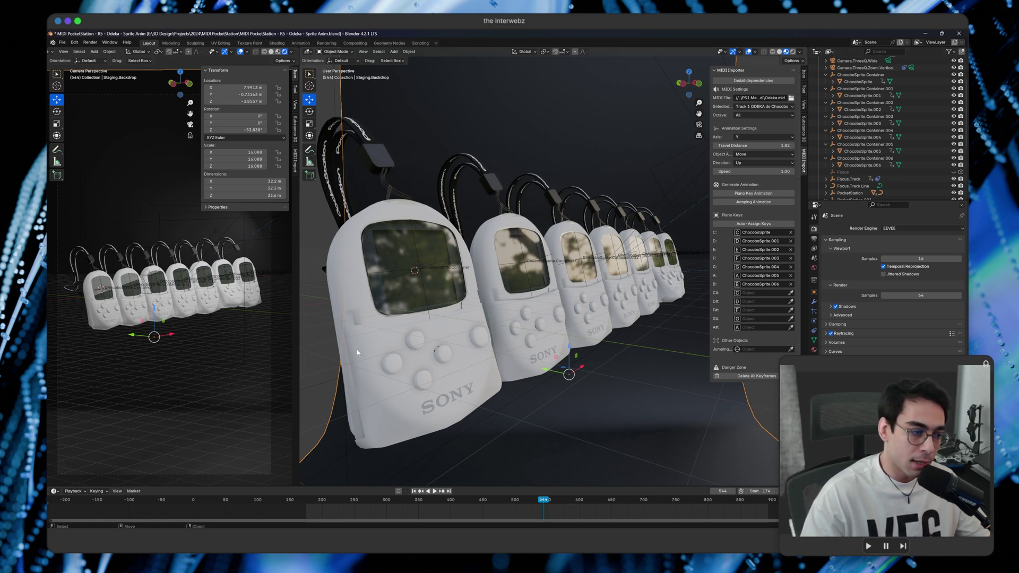
left_click(378, 342)
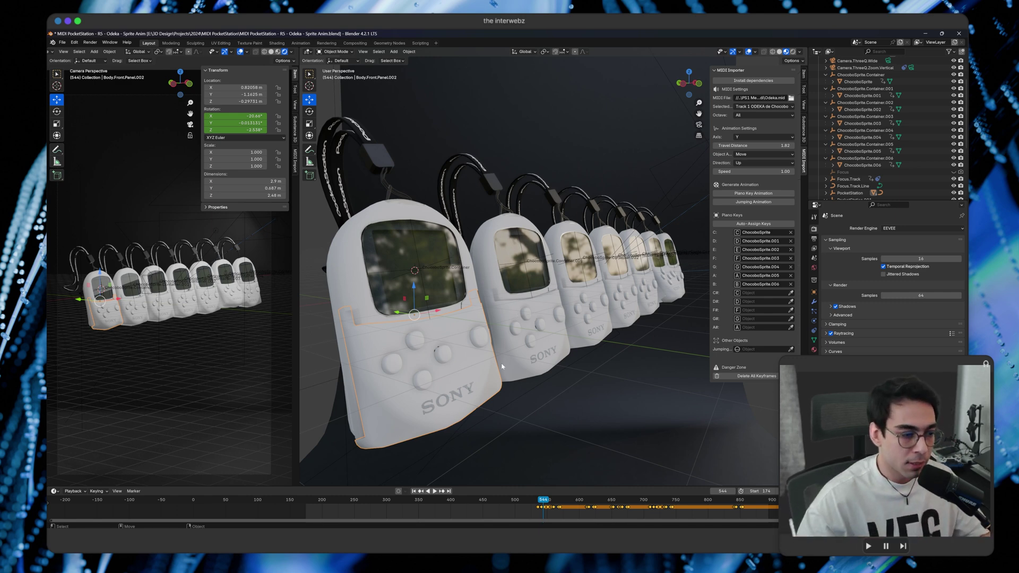
middle_click_drag(518, 317, 505, 363)
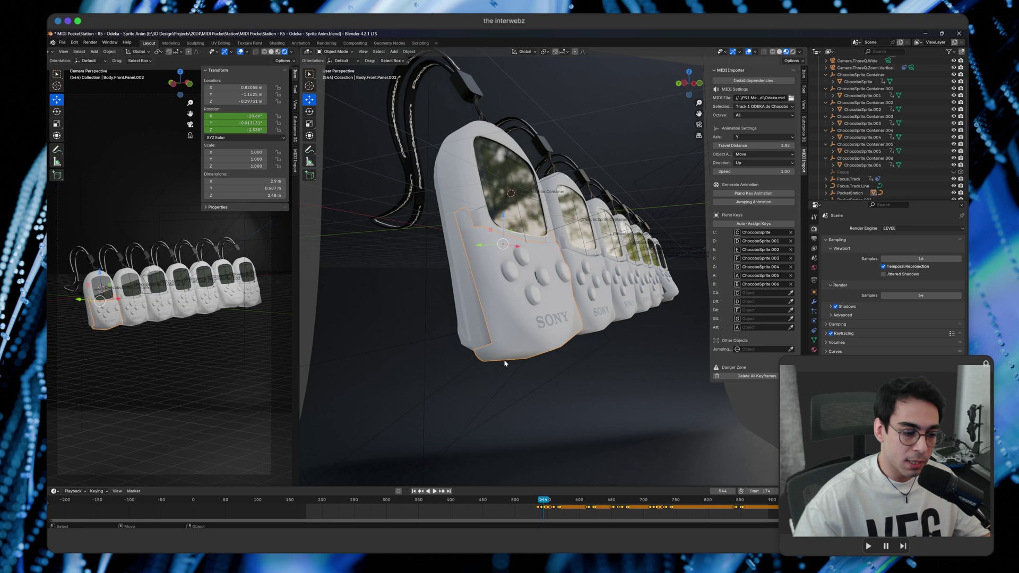
- Play the animation from frame 538, rewind to frame 174, and stop at frame 341
left_click(540, 504)
key("space")
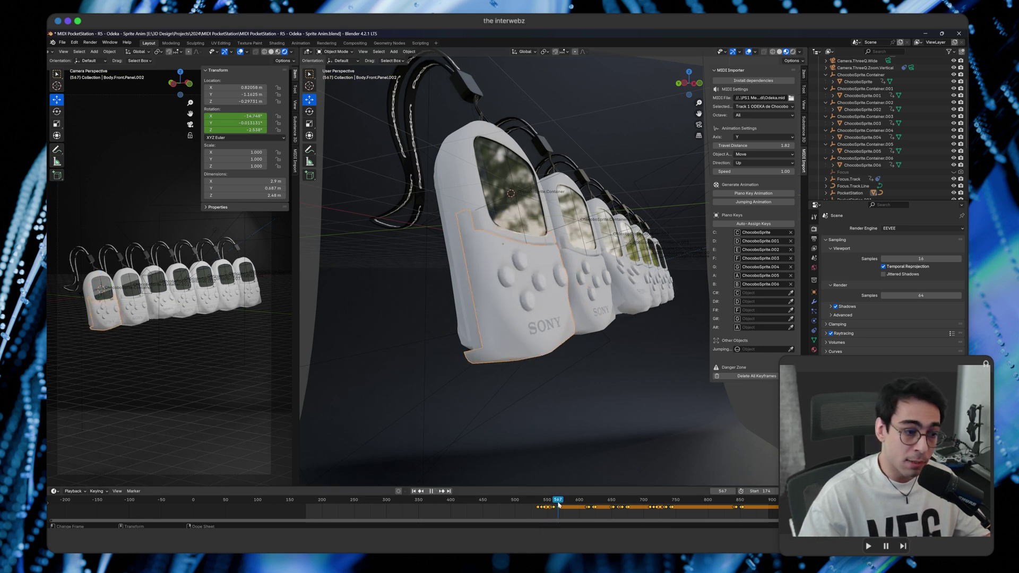
left_click(528, 509)
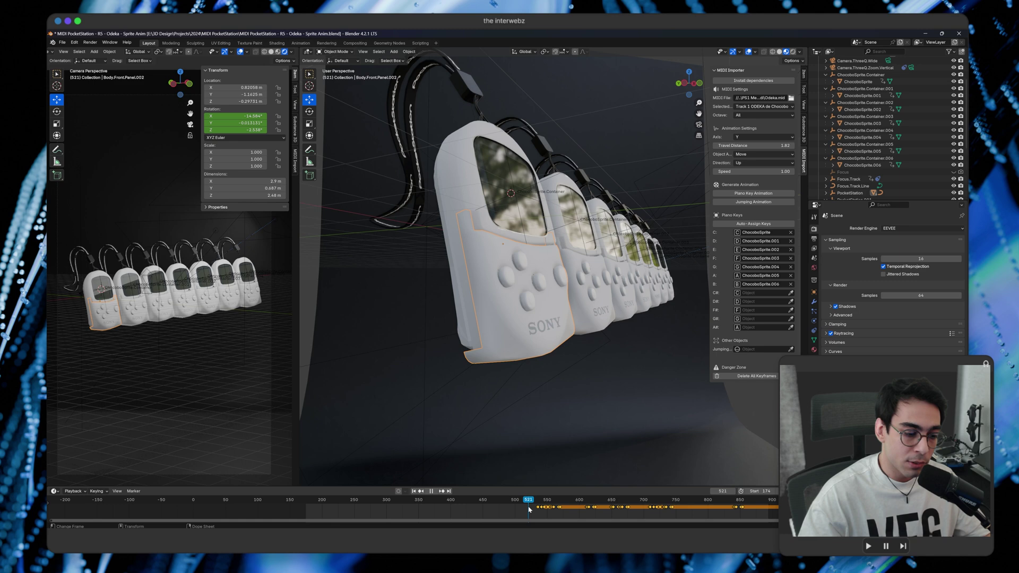
left_click_drag(528, 508, 305, 509)
key("space")
middle_click_drag(531, 371, 615, 341)
scroll(614, 343, "up", 5)
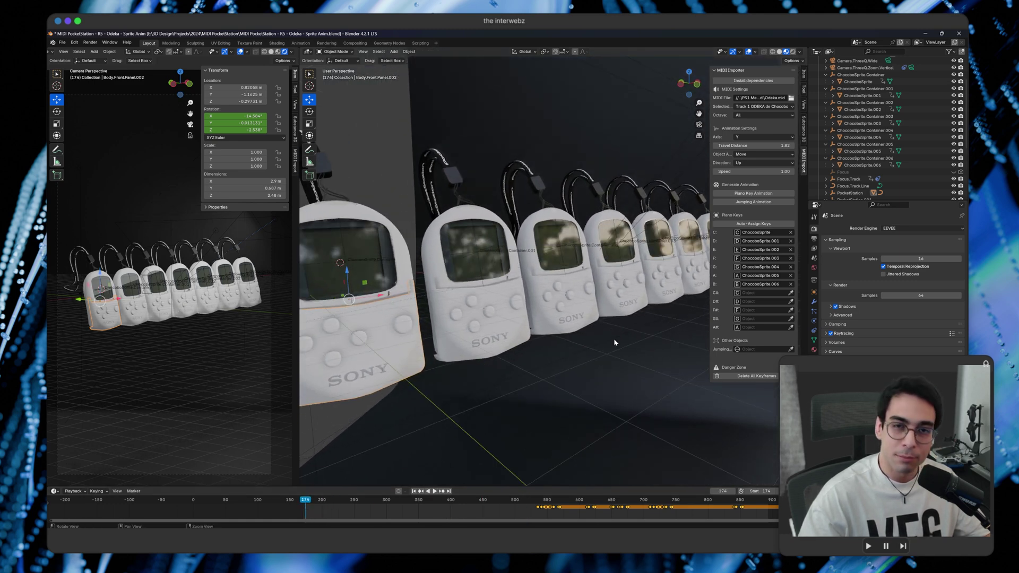
key("space")
middle_click_drag(574, 376, 494, 375)
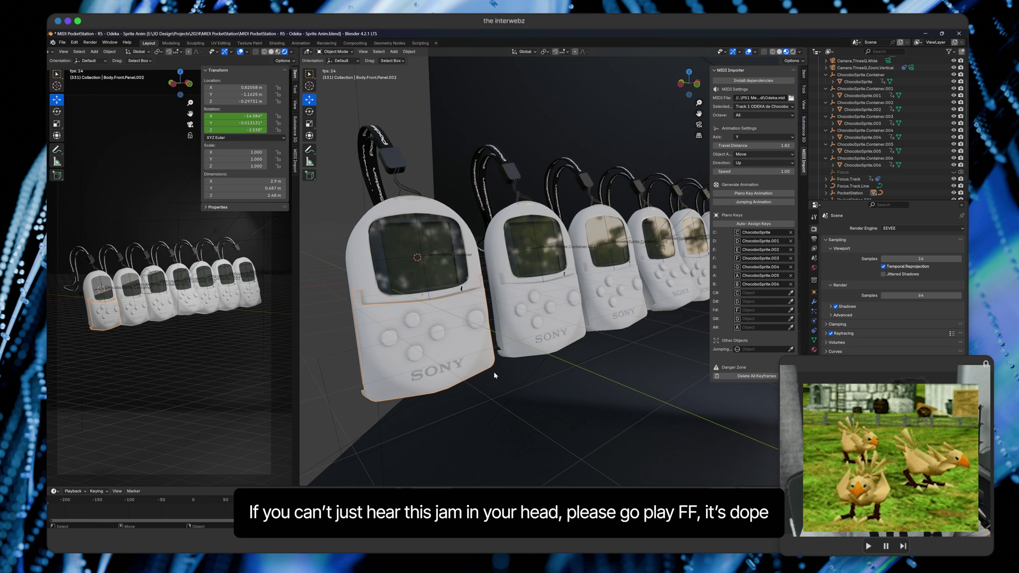
key("space")
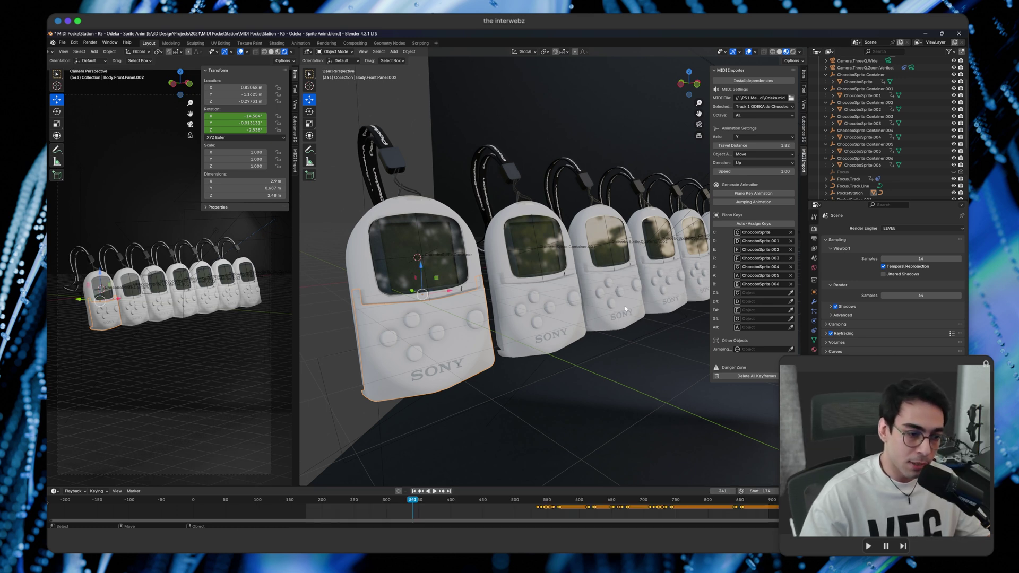
- Select the third device's front panel, set MIDI Importer direction to Up, then select the sprite container
left_click(636, 315)
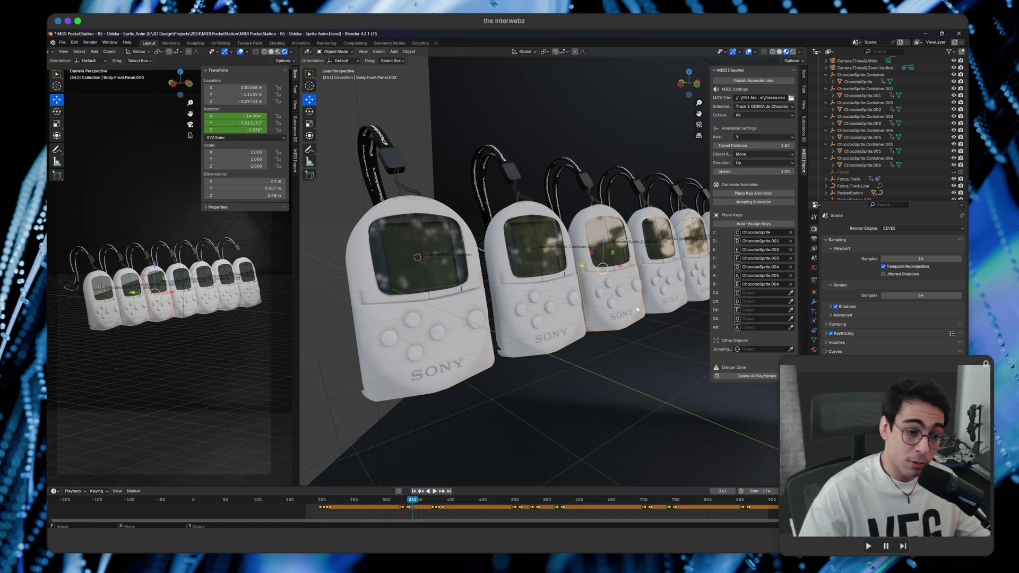
left_click(737, 163)
left_click(743, 175)
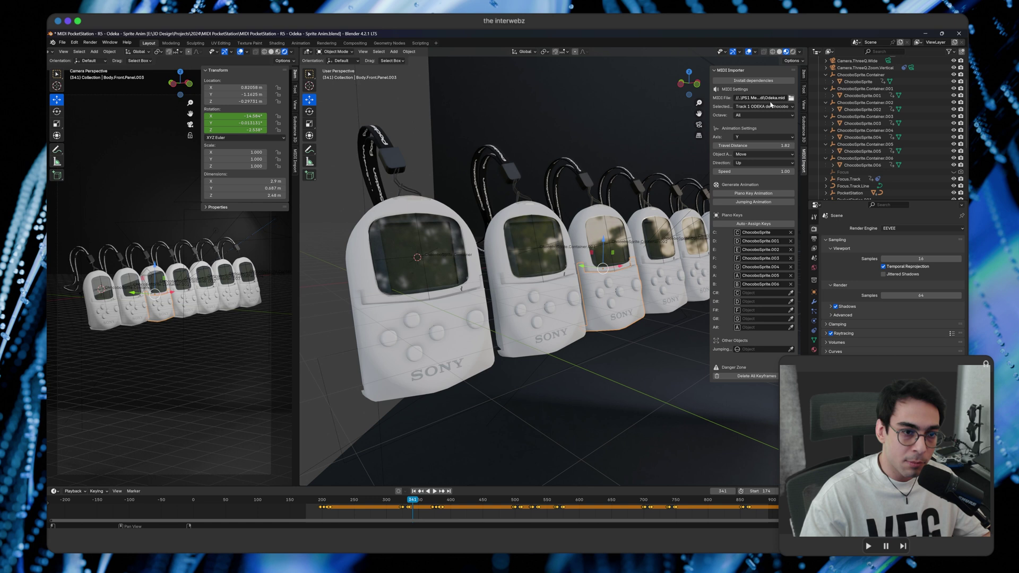
left_click(451, 259)
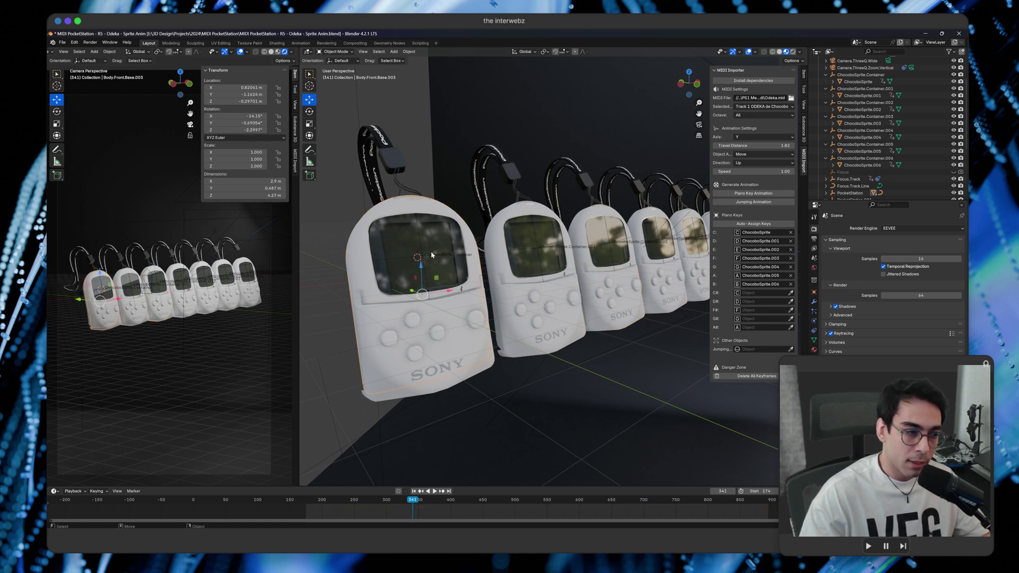
left_click(431, 255)
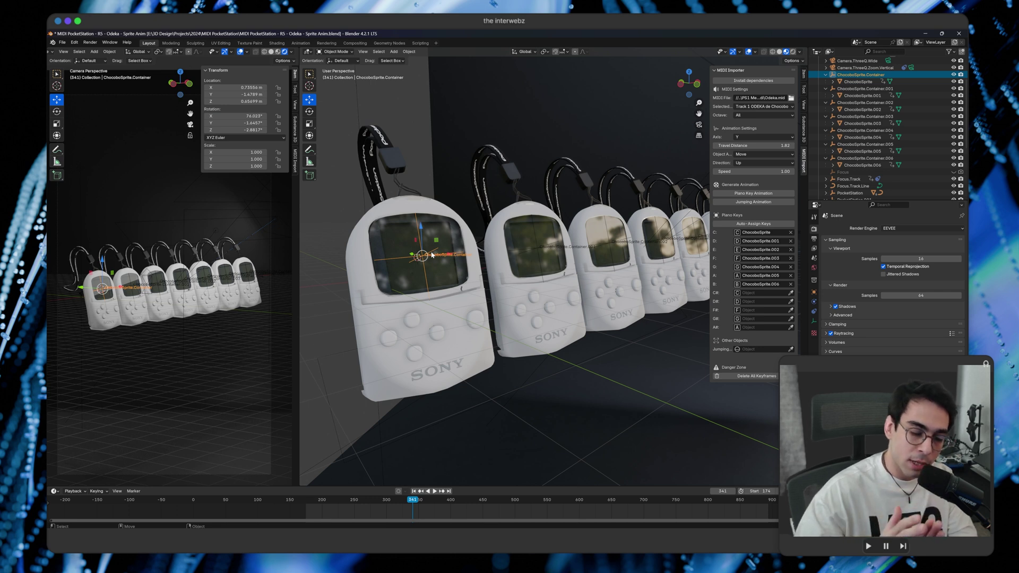
- Frame the second PocketStation in the view and briefly play the animation
left_click(620, 396)
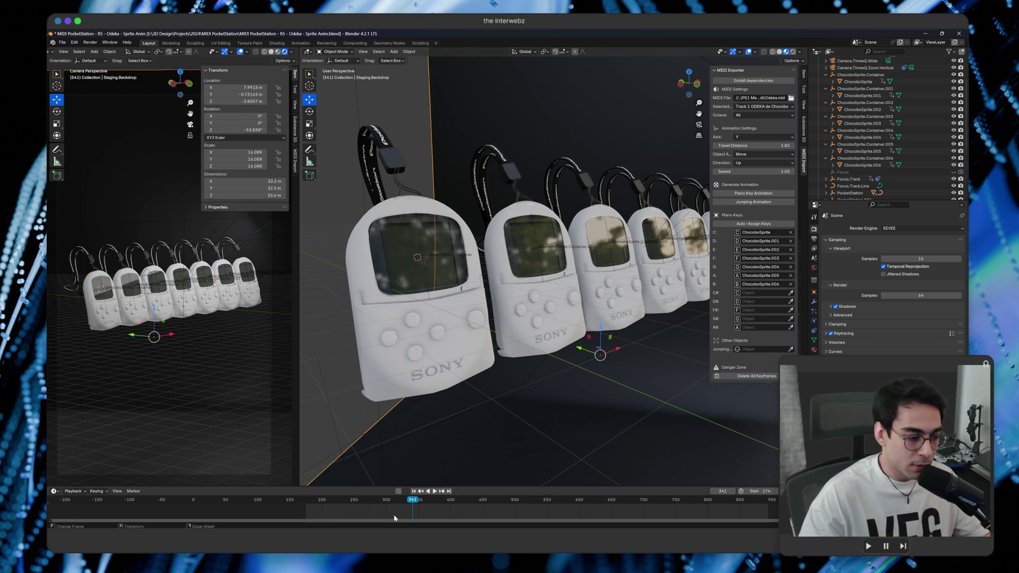
key("alt+a")
key("space")
key("Escape")
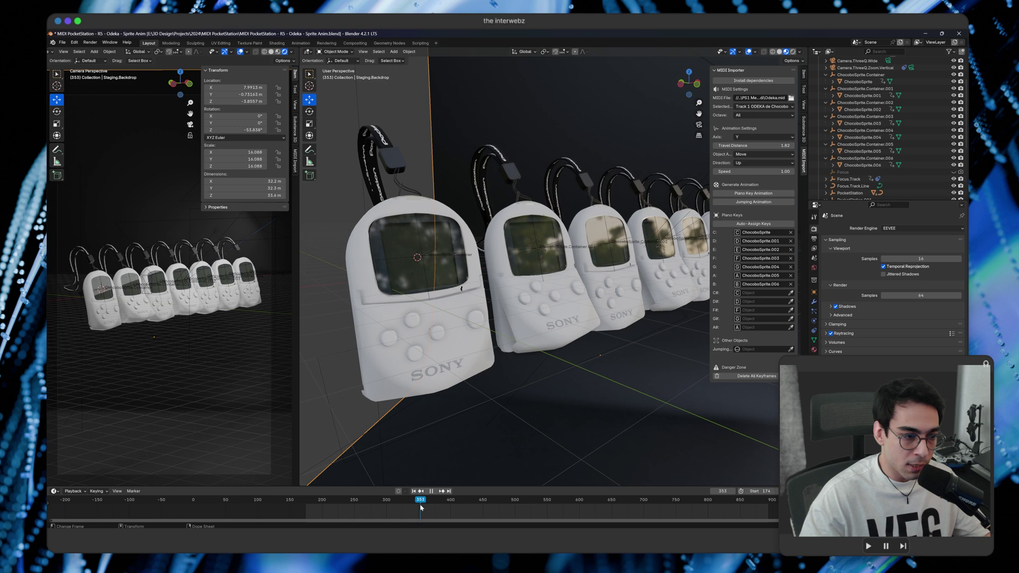
left_click(557, 299)
key("KP_Decimal")
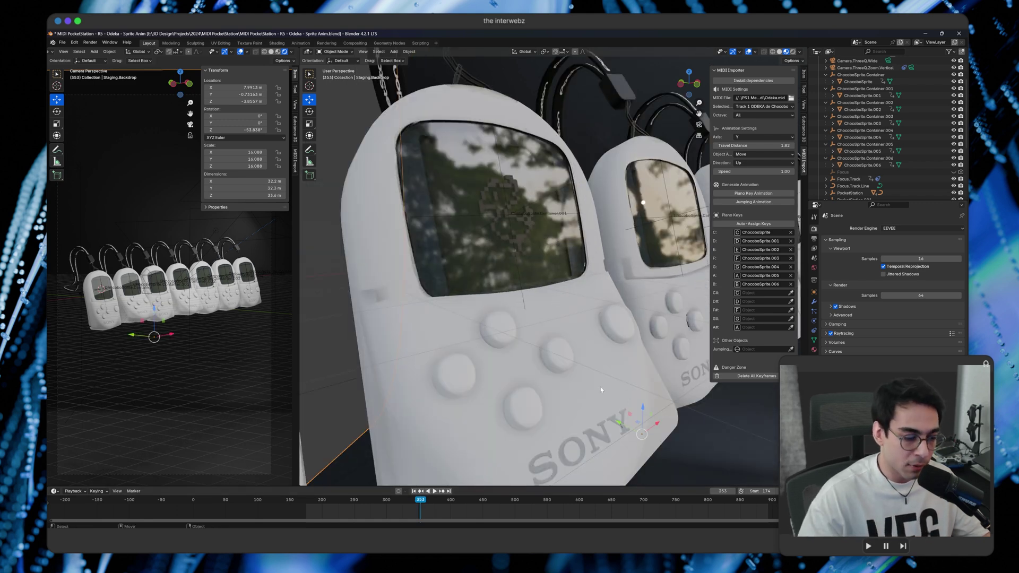
key("space")
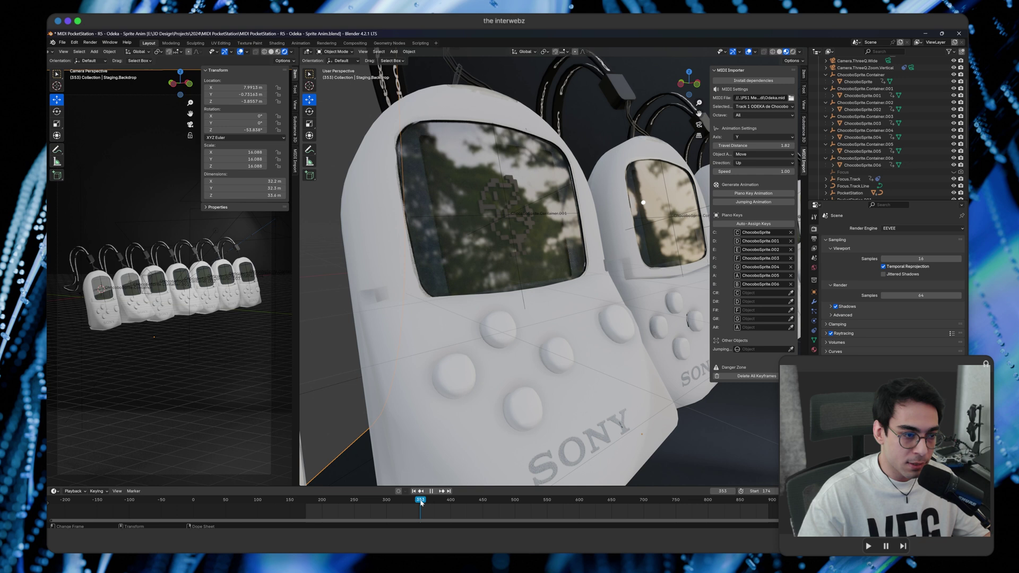
key("Escape")
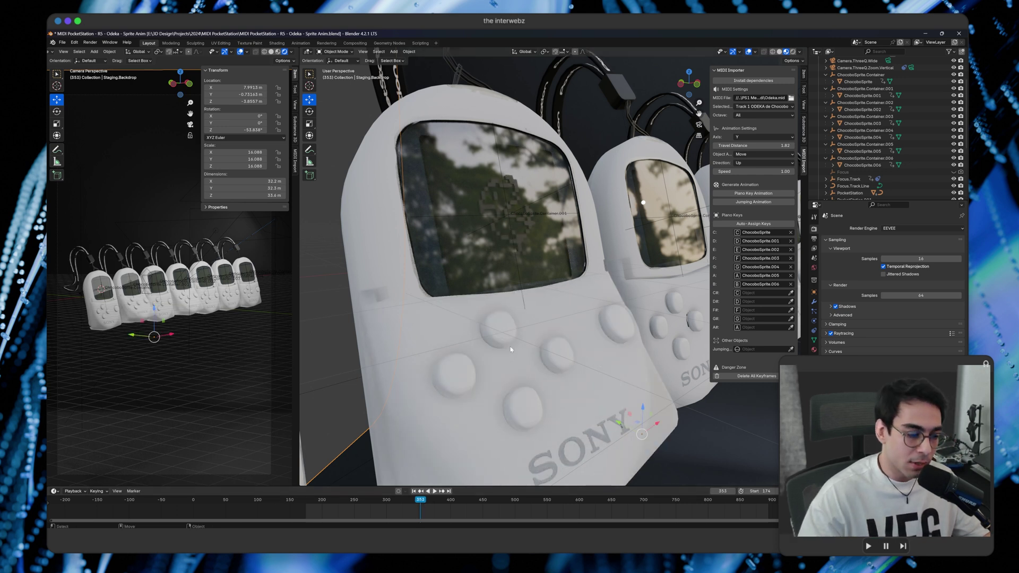
- Play and stop at frame 354, then select the third device and orbit closer to the row
key("space")
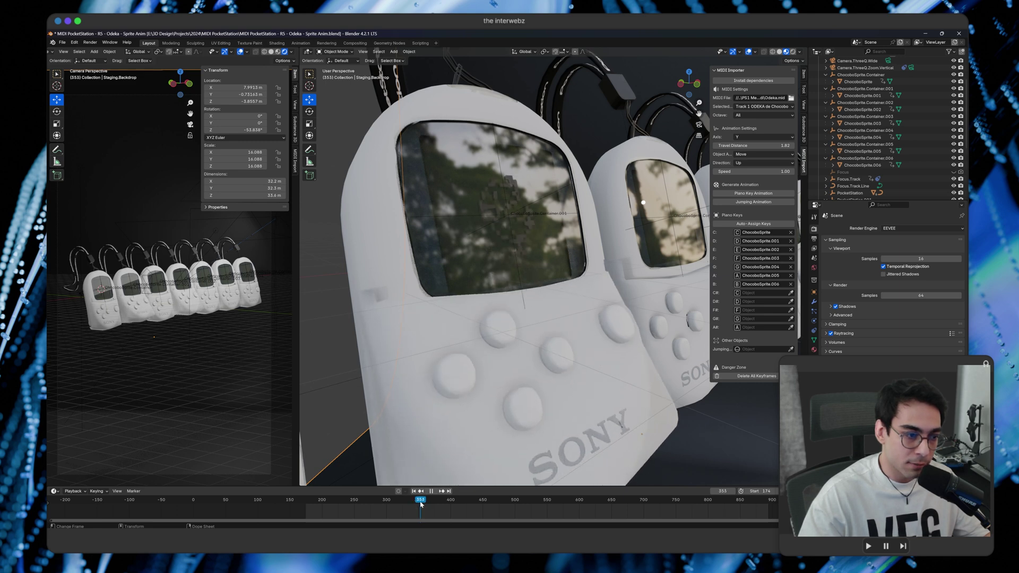
left_click_drag(423, 504, 422, 503)
key("space")
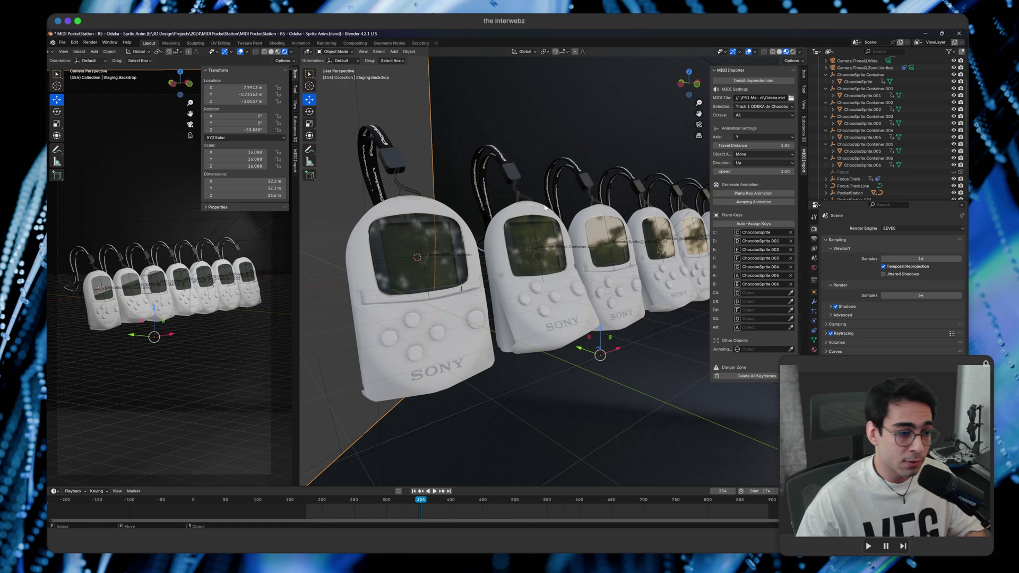
left_click(587, 267)
left_click(658, 401)
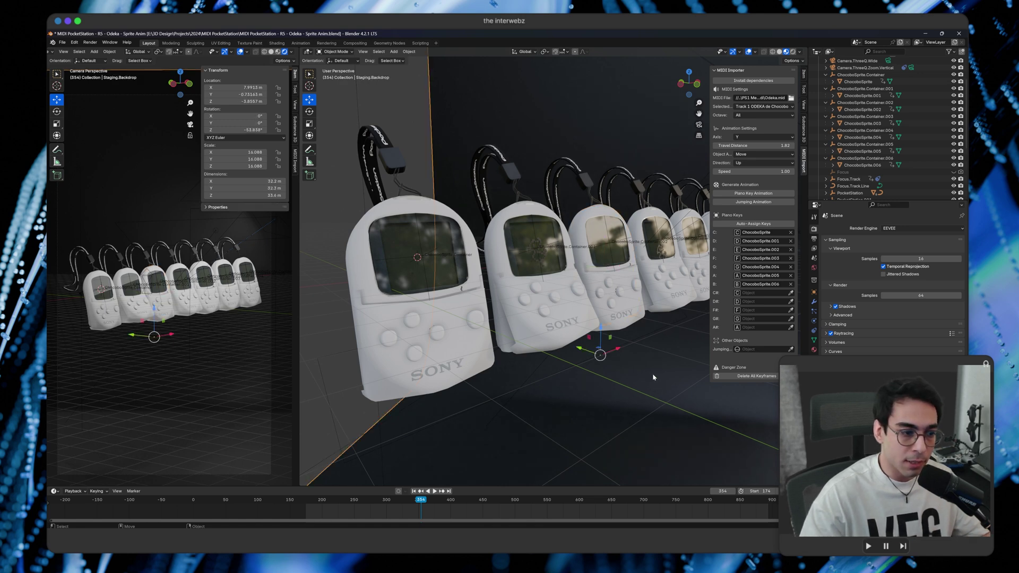
middle_click_drag(658, 401, 651, 379)
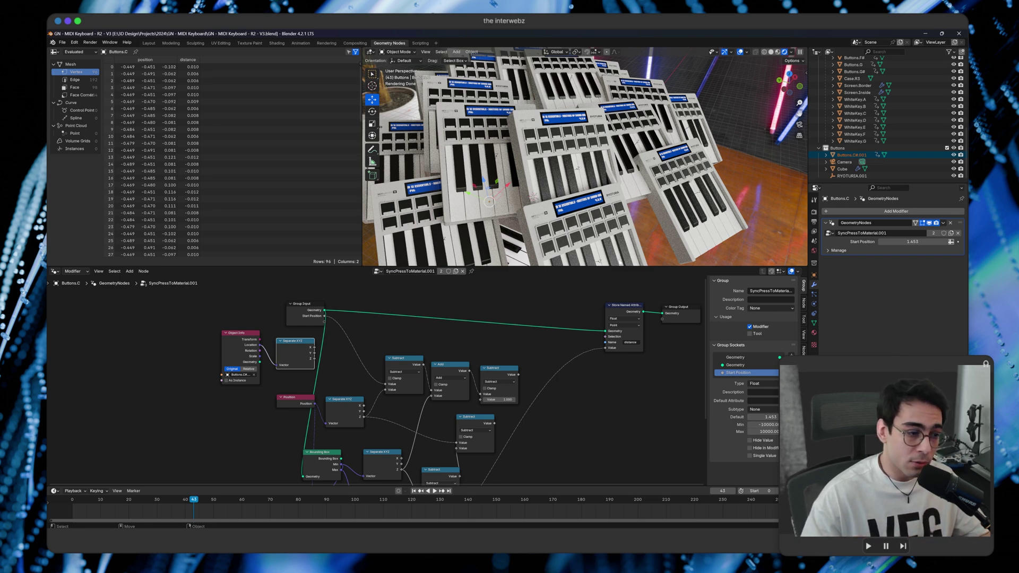
- Orbit around the stacked keyboards and play their animation from frame 19
middle_click_drag(609, 182, 624, 179)
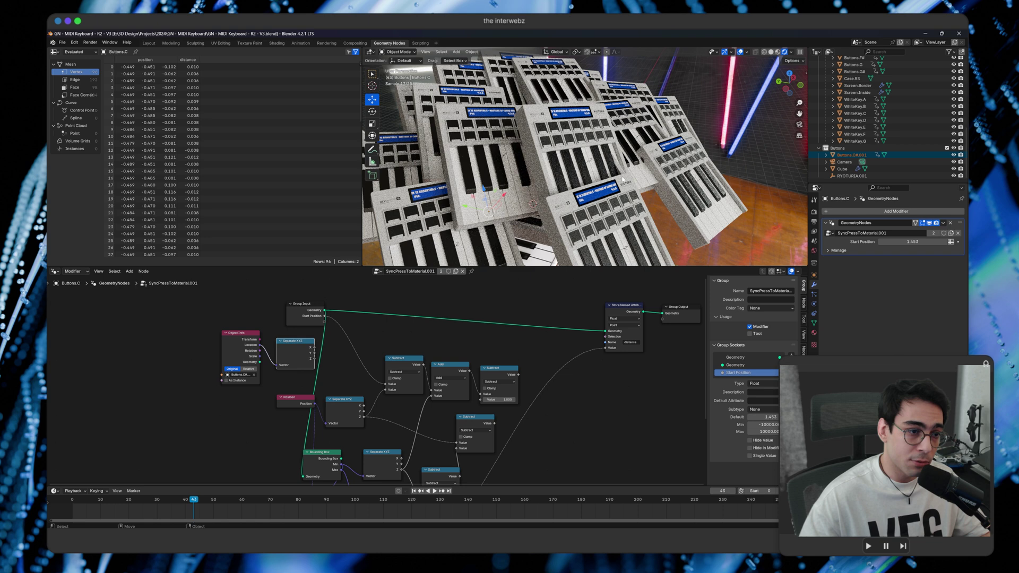
left_click_drag(175, 506, 629, 506)
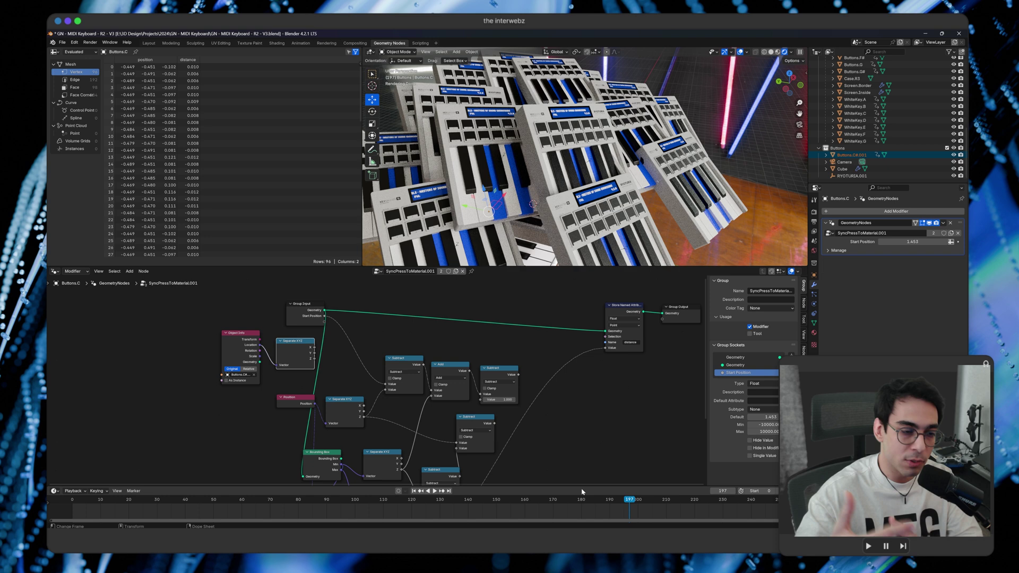
key("space")
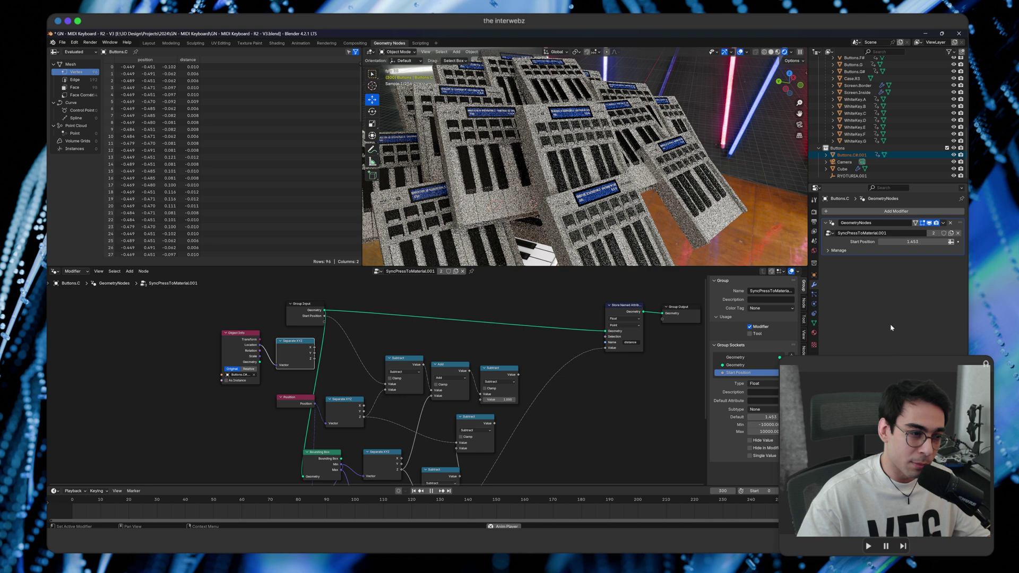
key("Escape")
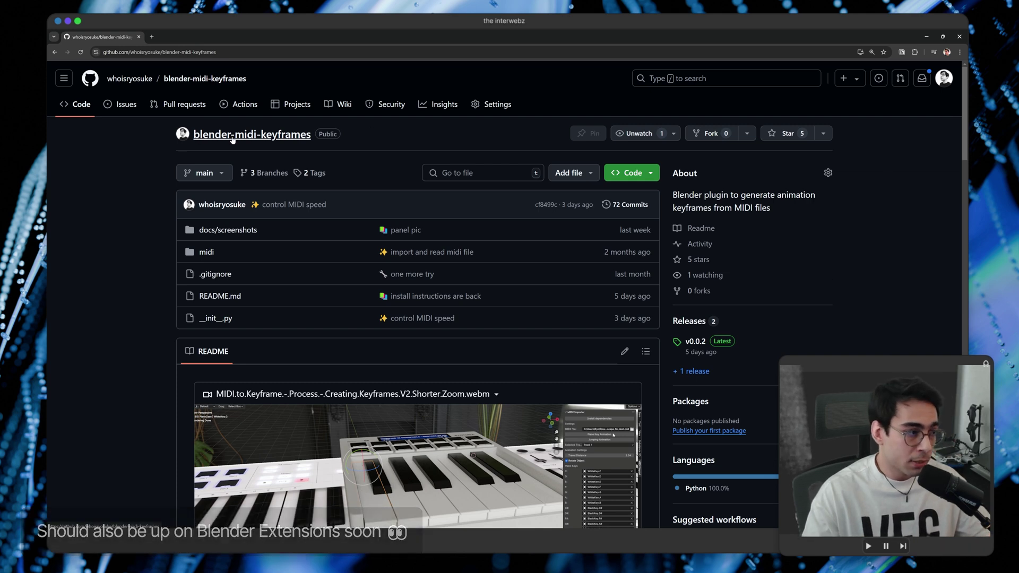
- View the repository's releases page, then return to the main repository page
scroll(405, 213, "down", 3)
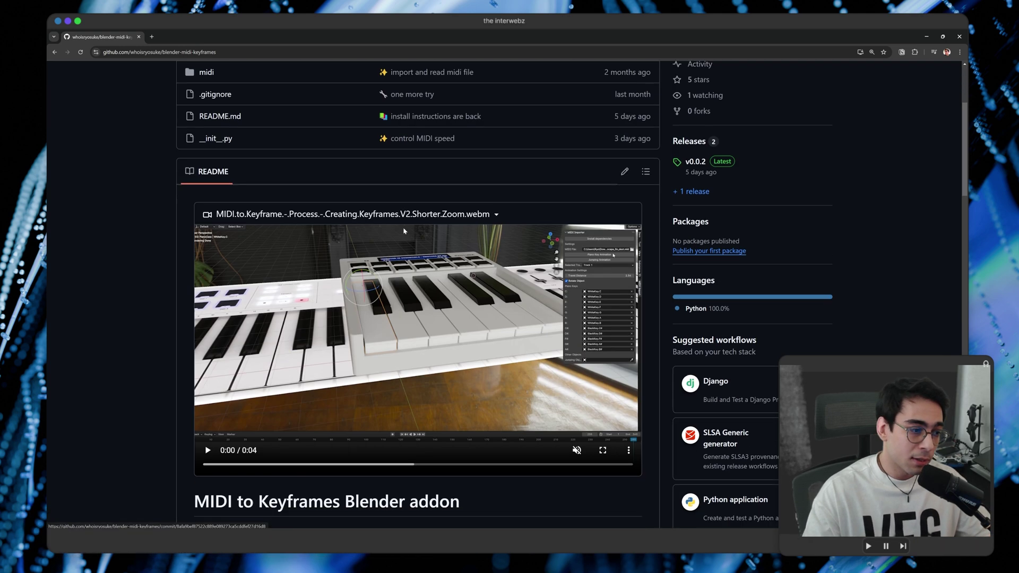
scroll(717, 184, "up", 1)
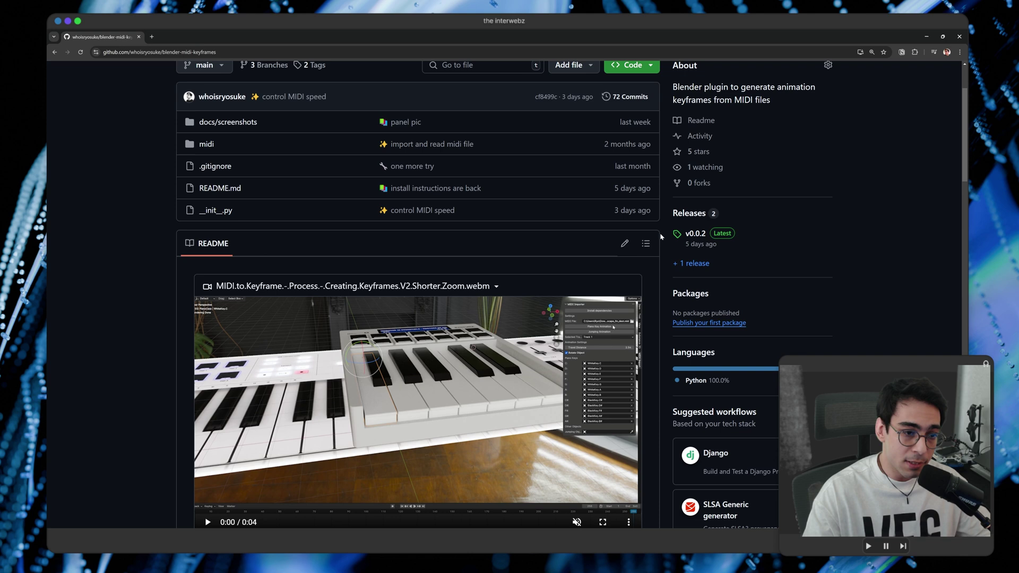
left_click(706, 216)
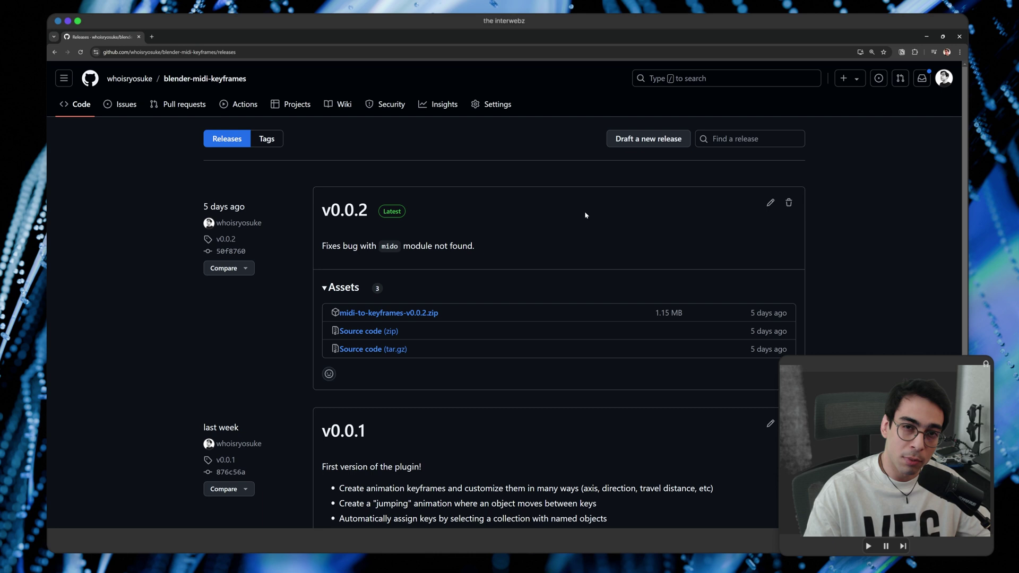
key("alt+Left")
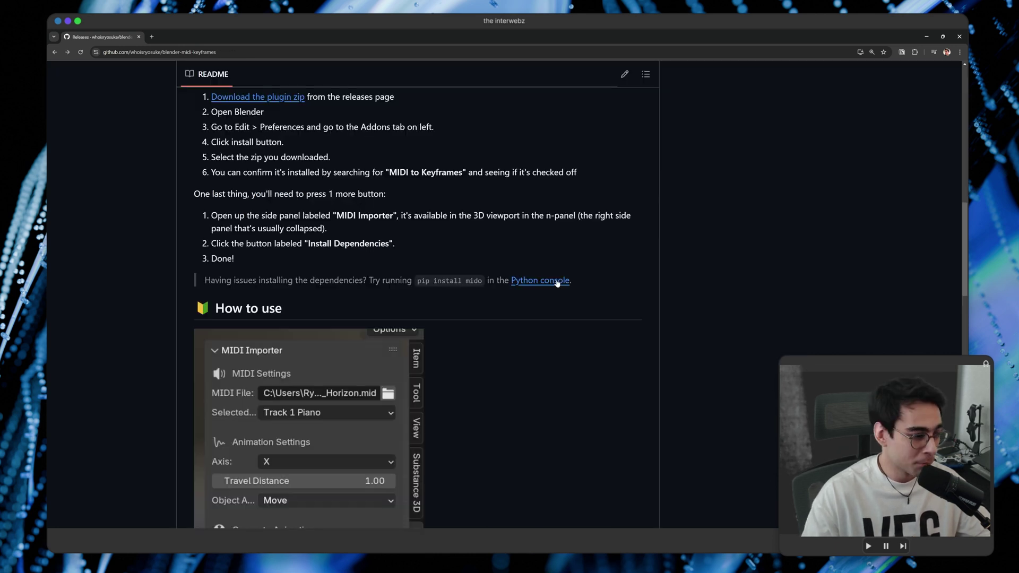
- Scroll through the README and open the 'full breakdown on my blog here' link
scroll(557, 284, "down", 3)
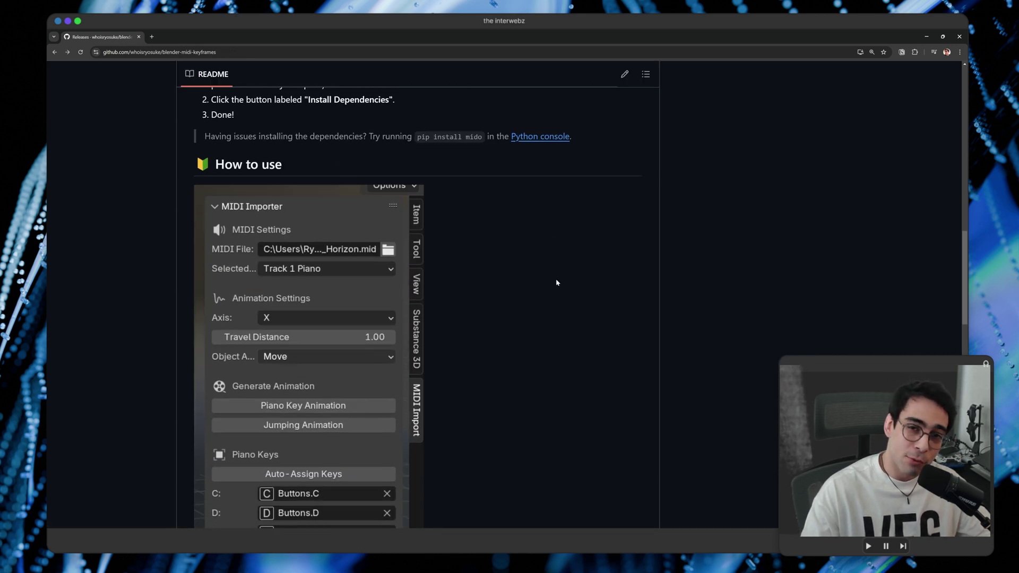
scroll(557, 283, "down", 10)
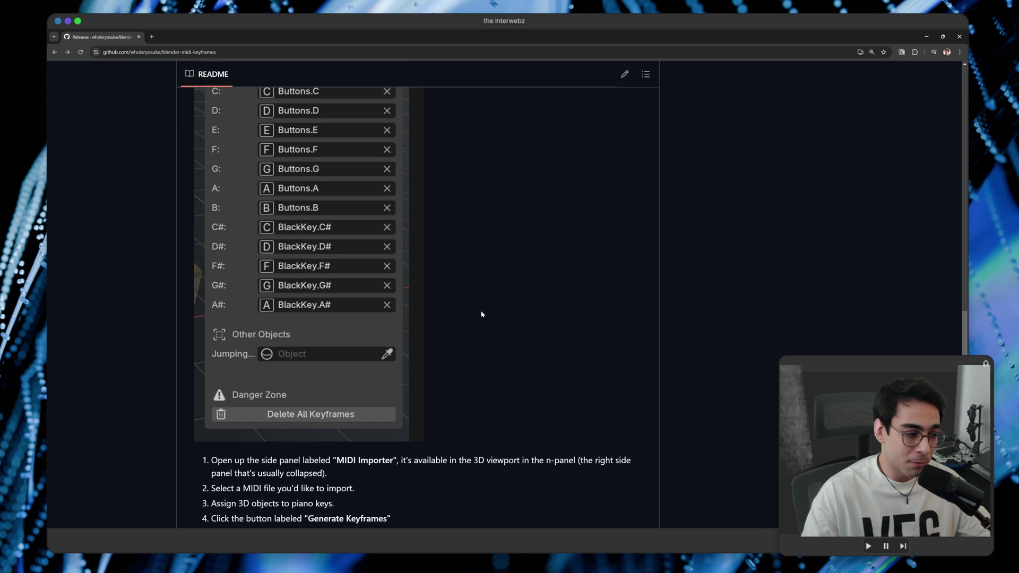
scroll(504, 312, "down", 3)
scroll(511, 310, "up", 1)
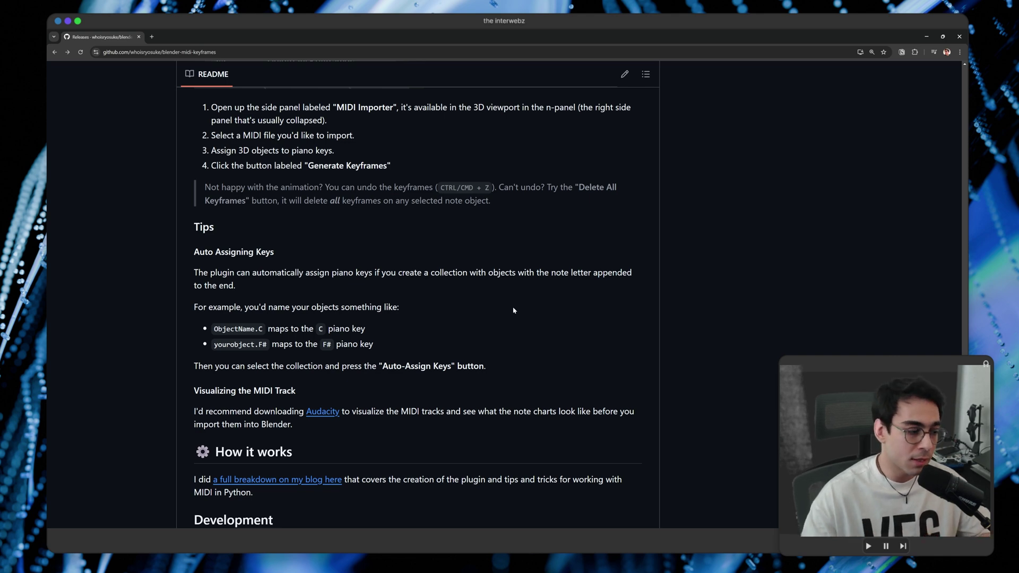
scroll(514, 310, "down", 5)
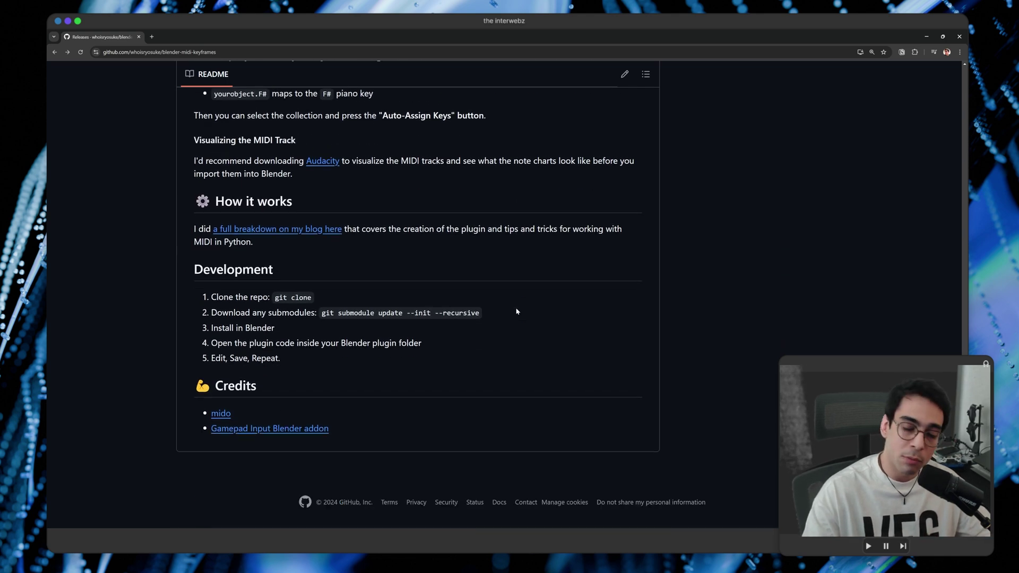
scroll(517, 312, "up", 12)
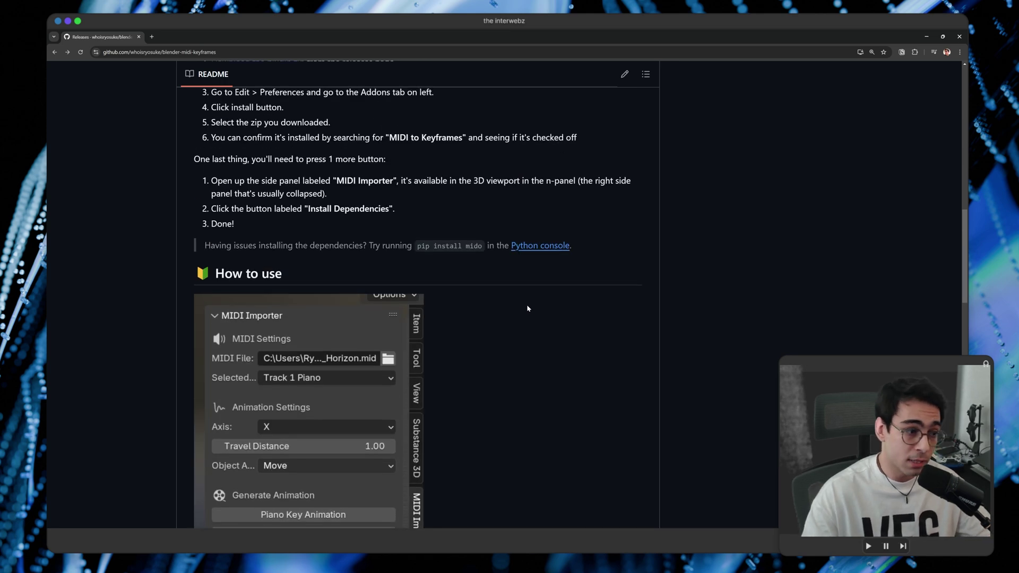
scroll(528, 308, "up", 10)
scroll(533, 332, "up", 2)
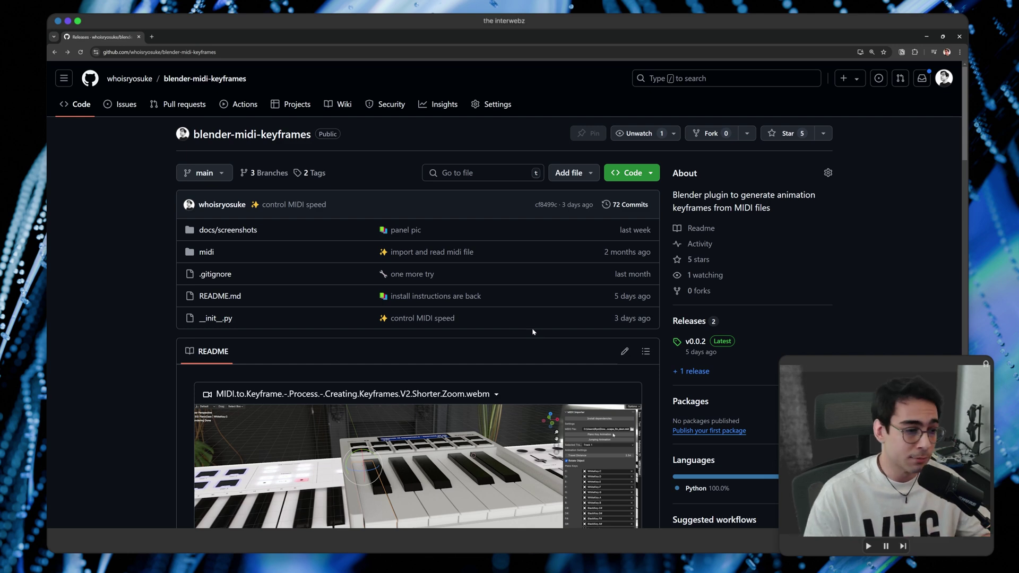
scroll(533, 332, "down", 12)
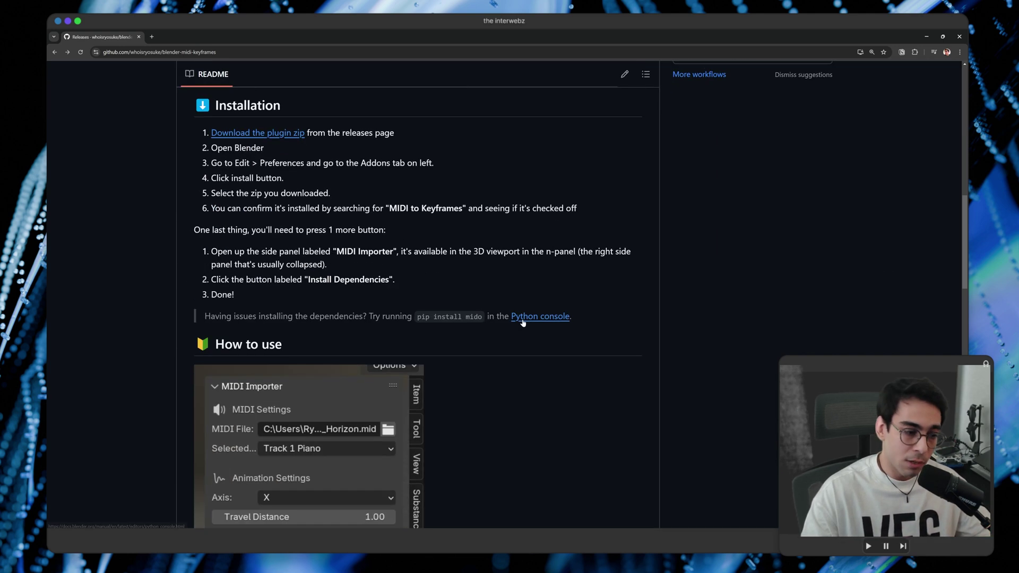
scroll(532, 327, "down", 15)
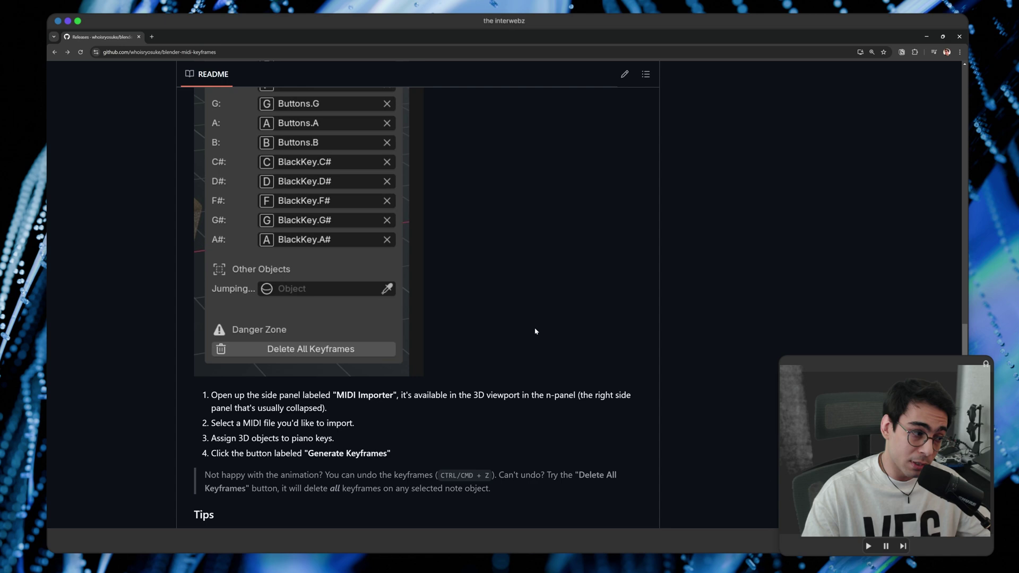
left_click(323, 229)
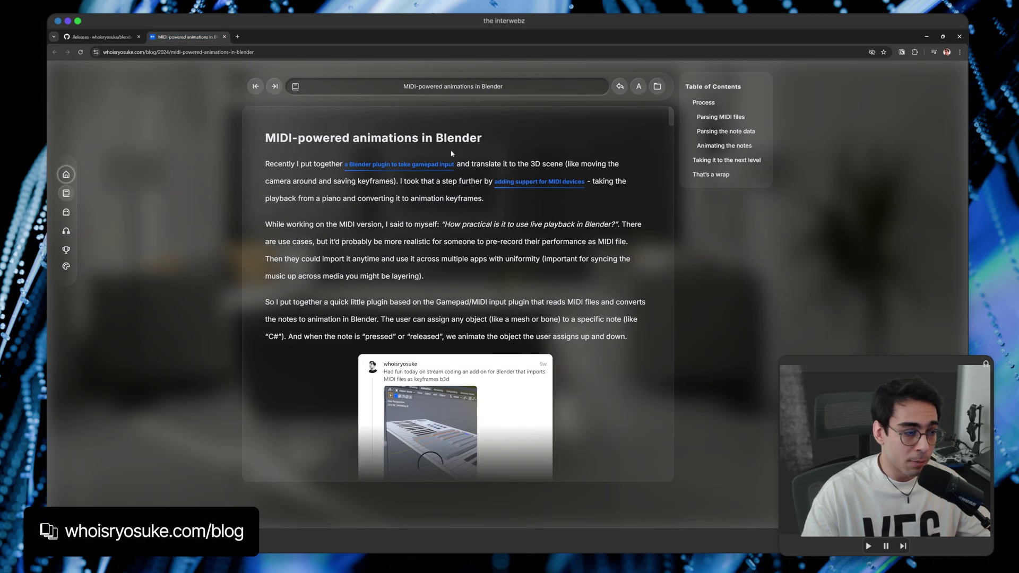
scroll(568, 262, "down", 4)
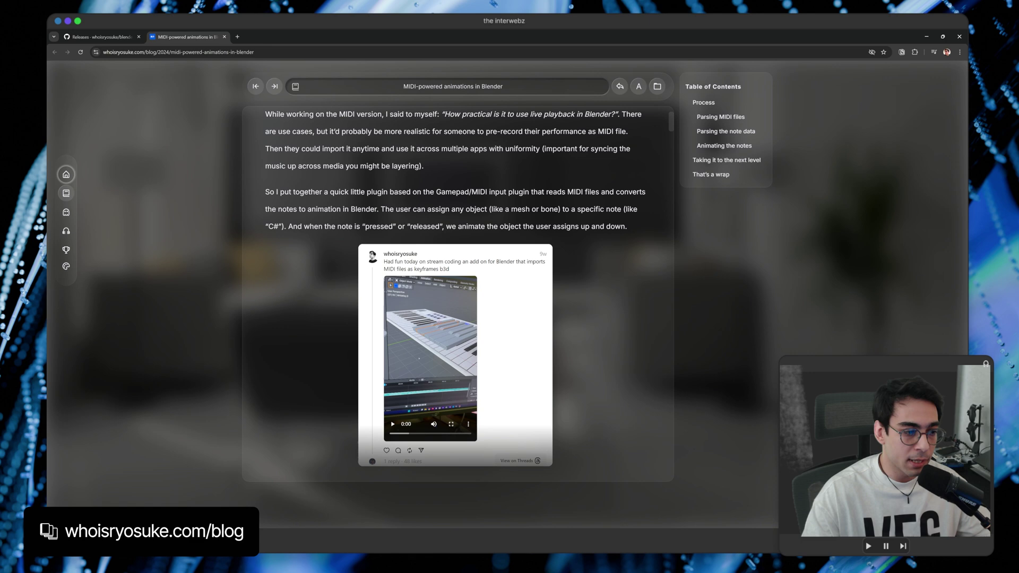
scroll(568, 262, "down", 6)
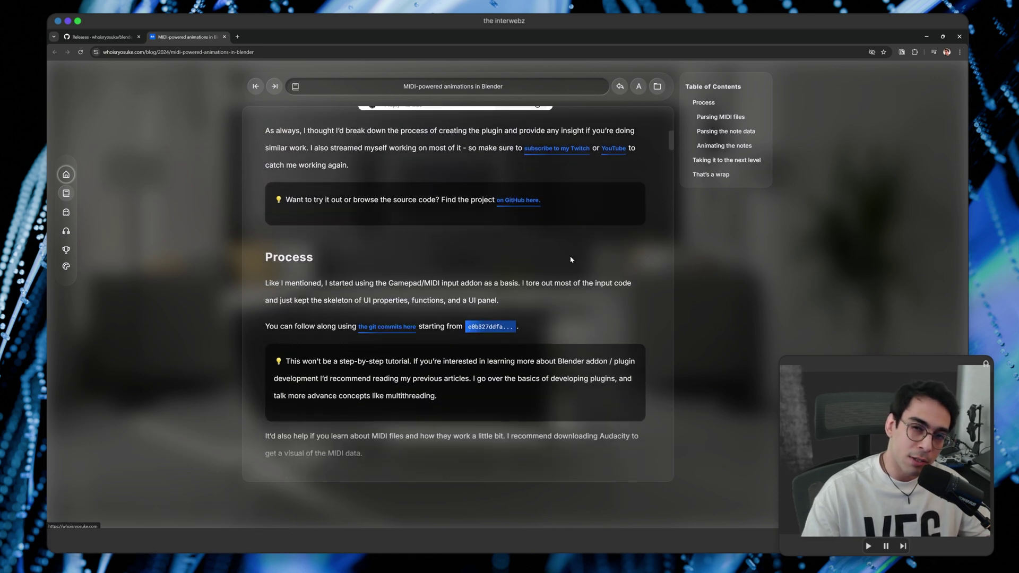
scroll(570, 256, "down", 3)
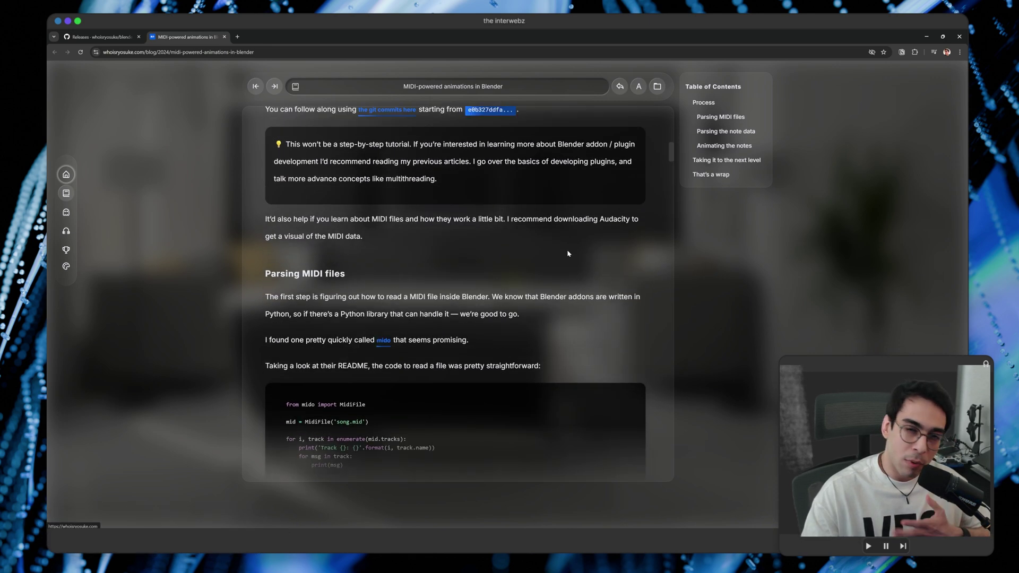
scroll(569, 255, "down", 2)
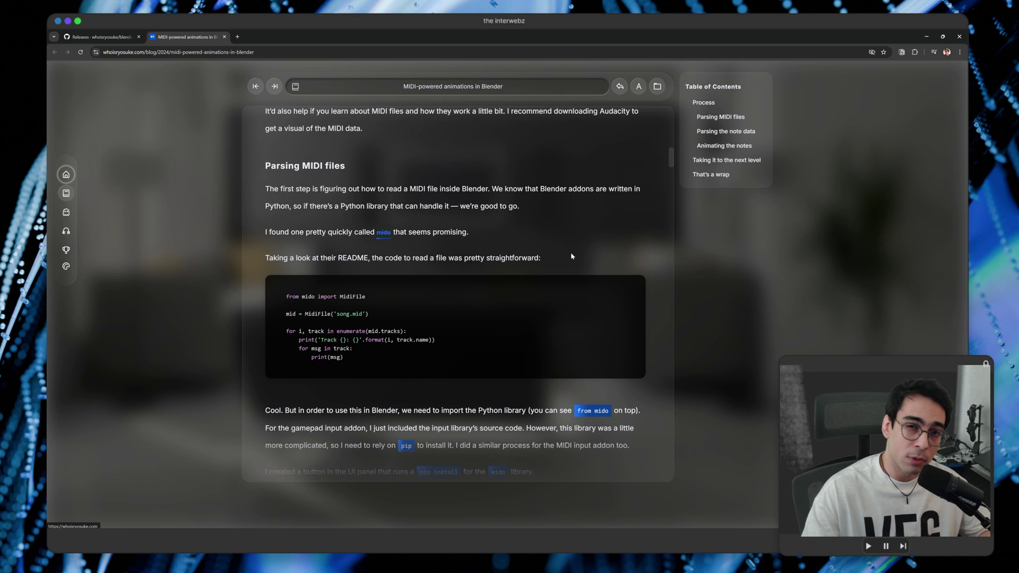
scroll(570, 256, "down", 3)
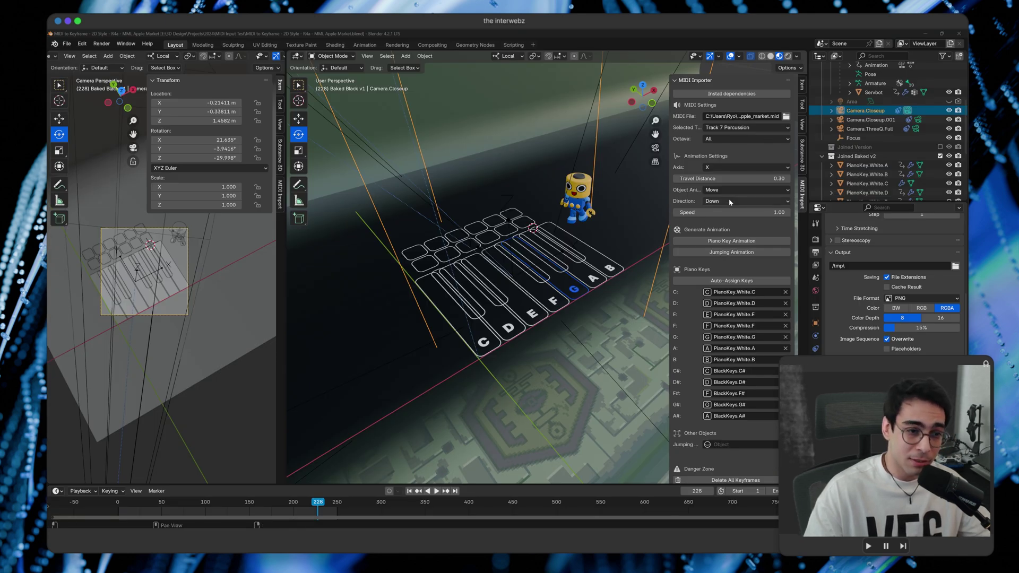
- Scroll down and back up in the 2D-style keyboard scene's MIDI Importer panel
scroll(772, 271, "down", 1)
scroll(771, 370, "up", 1)
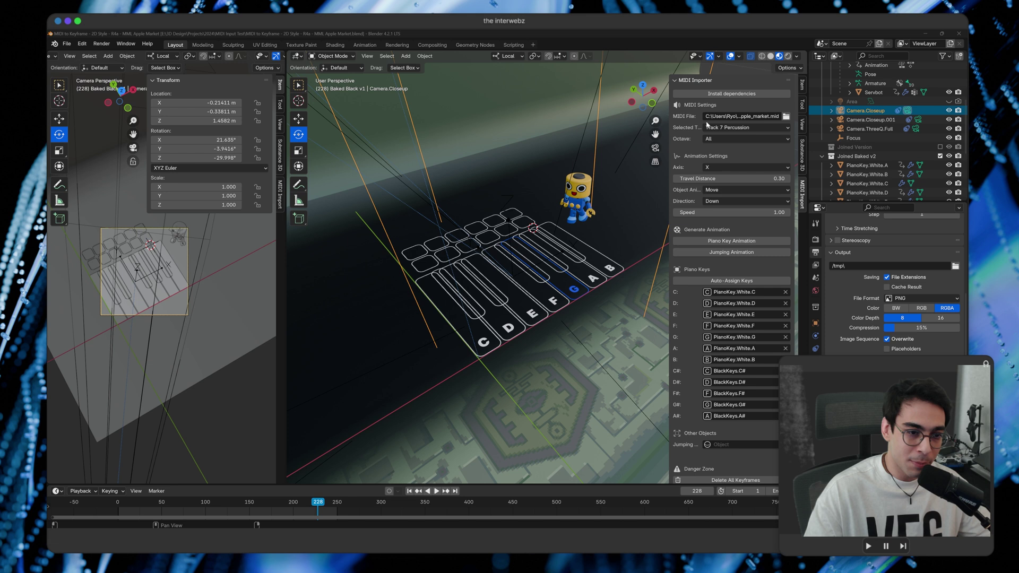